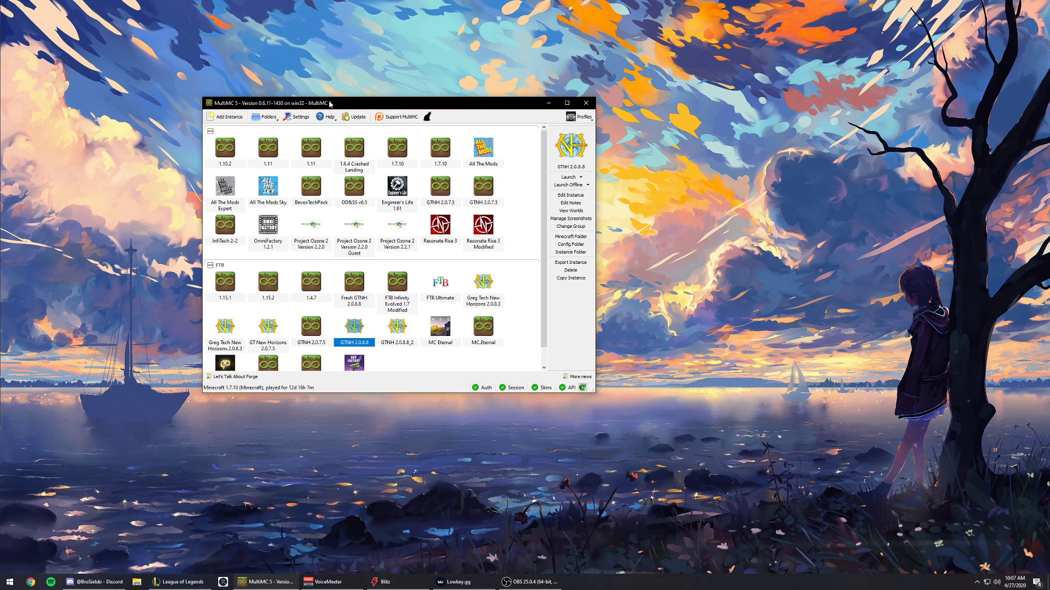
pyautogui.scroll(-1, 362, 331)
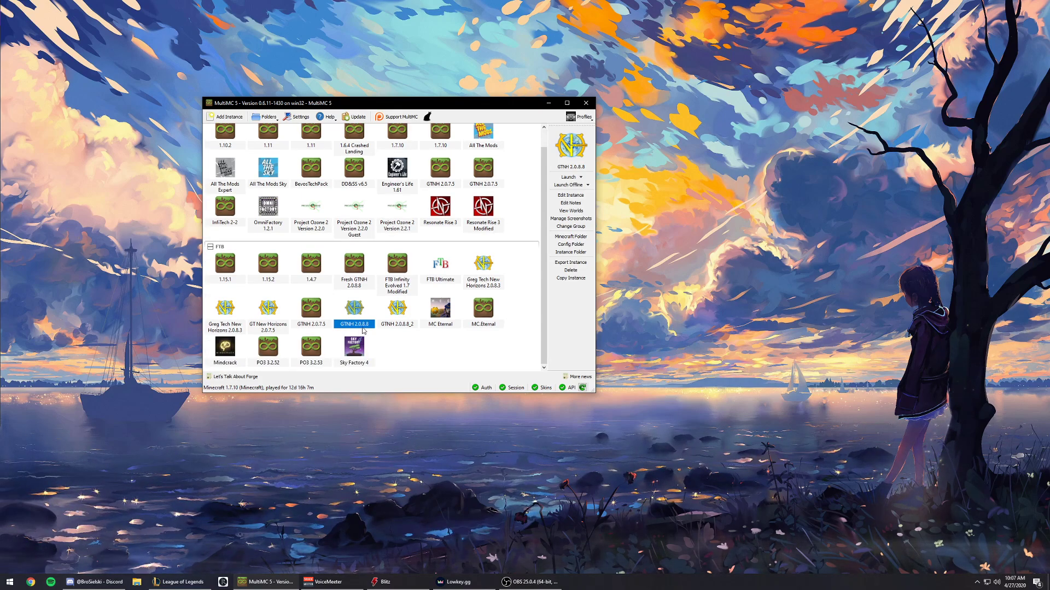
pyautogui.moveTo(388, 106); pyautogui.dragTo(427, 114)
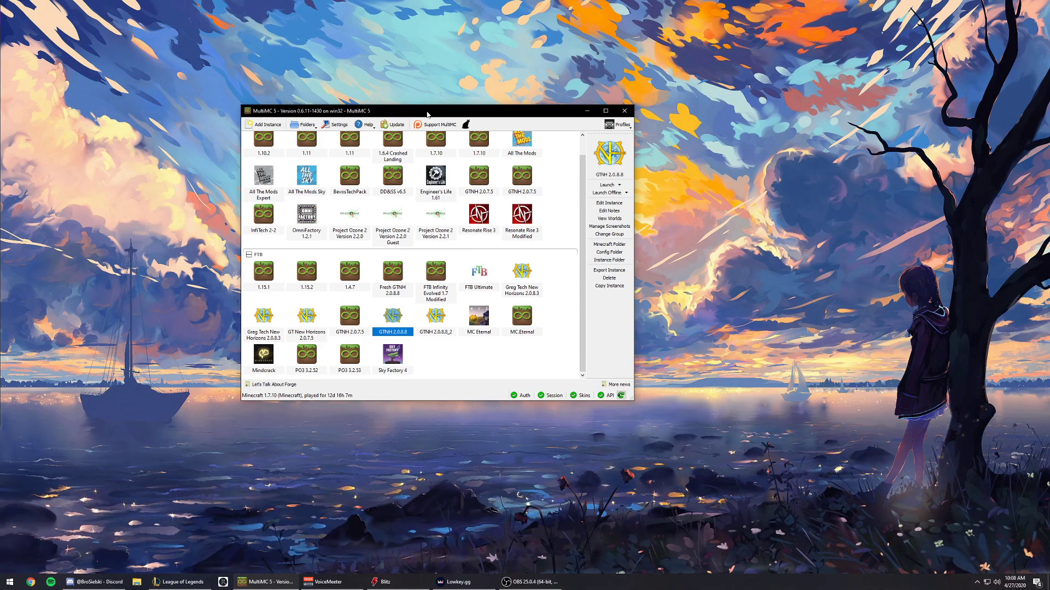
pyautogui.scroll(1, 462, 363)
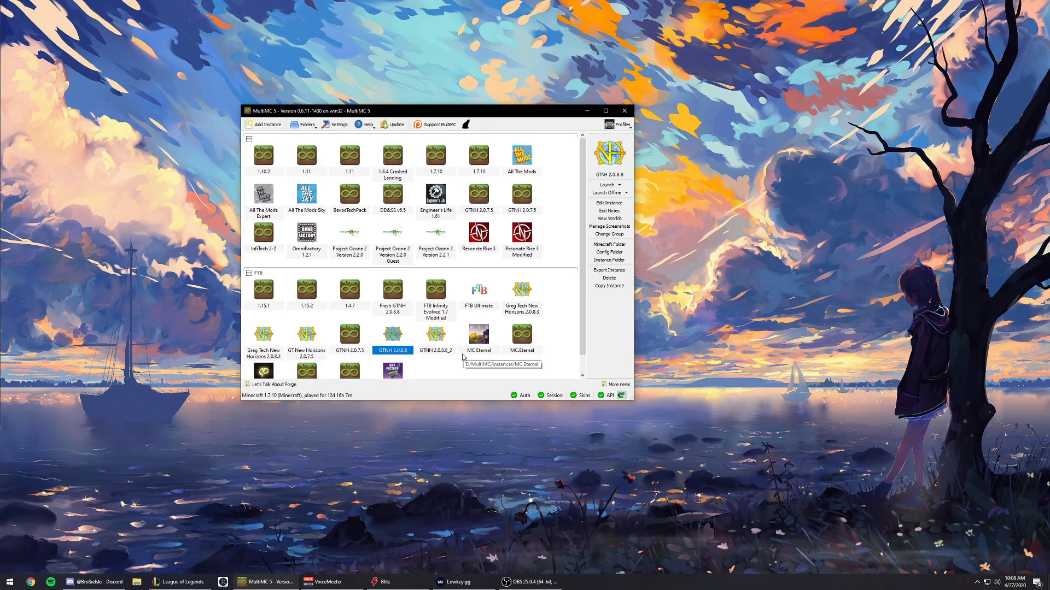
pyautogui.scroll(-1, 462, 358)
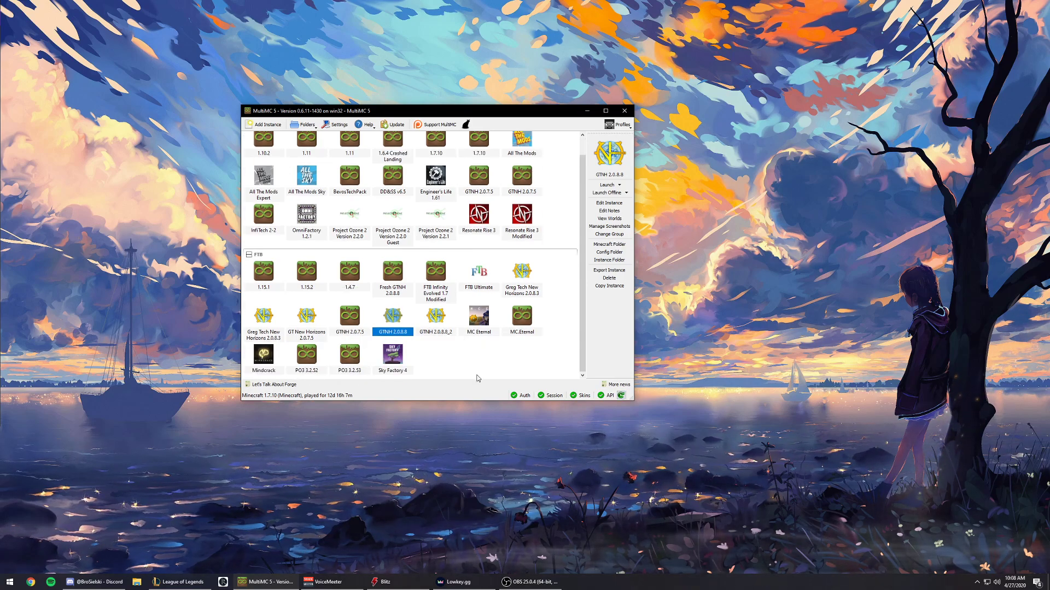
pyautogui.rightClick(442, 353)
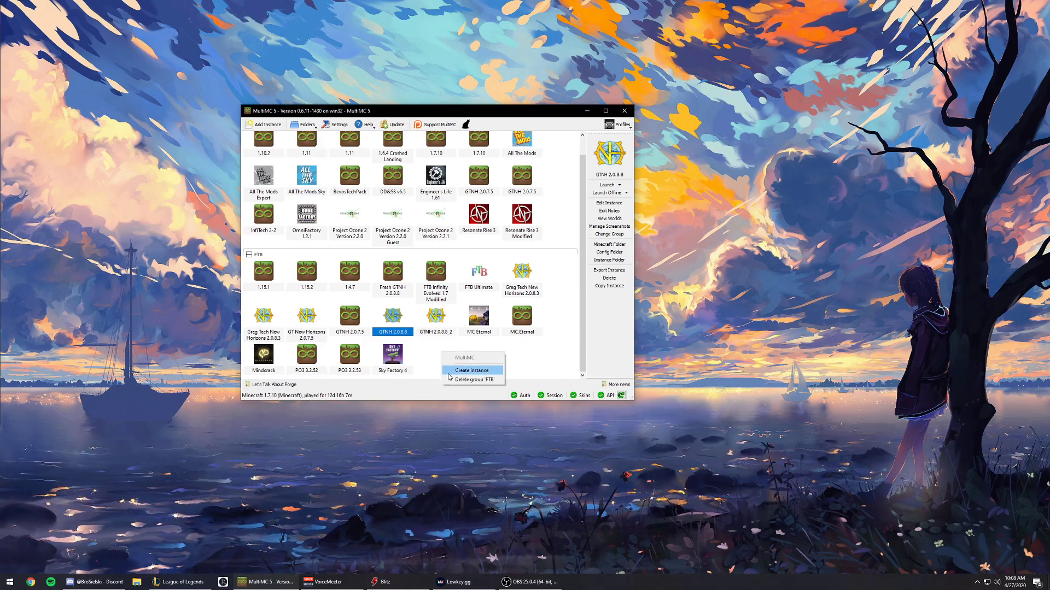
pyautogui.press('Escape')
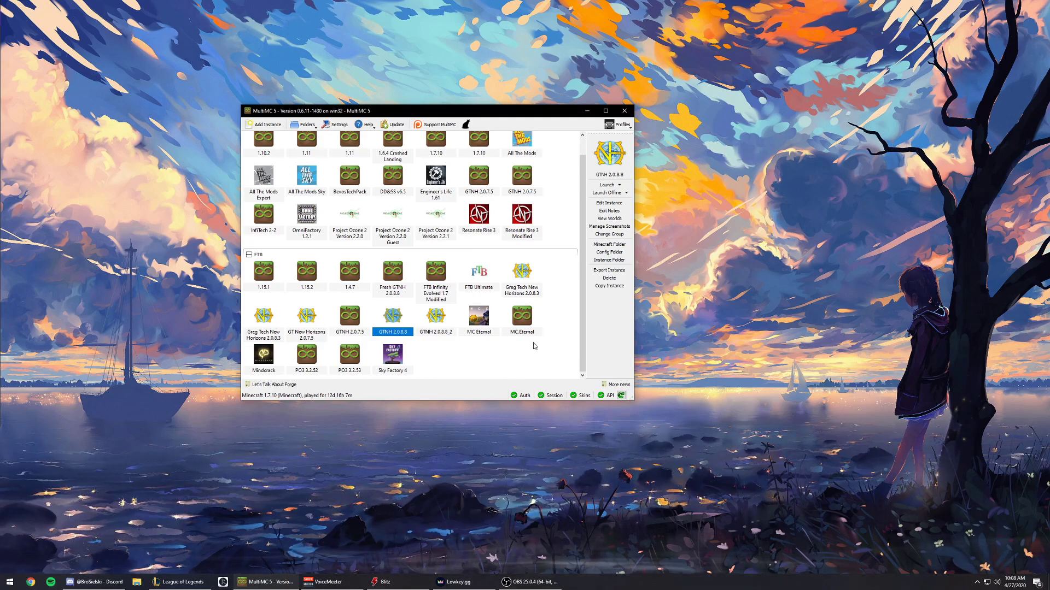
pyautogui.scroll(1, 397, 199)
pyautogui.moveTo(385, 105); pyautogui.dragTo(383, 102)
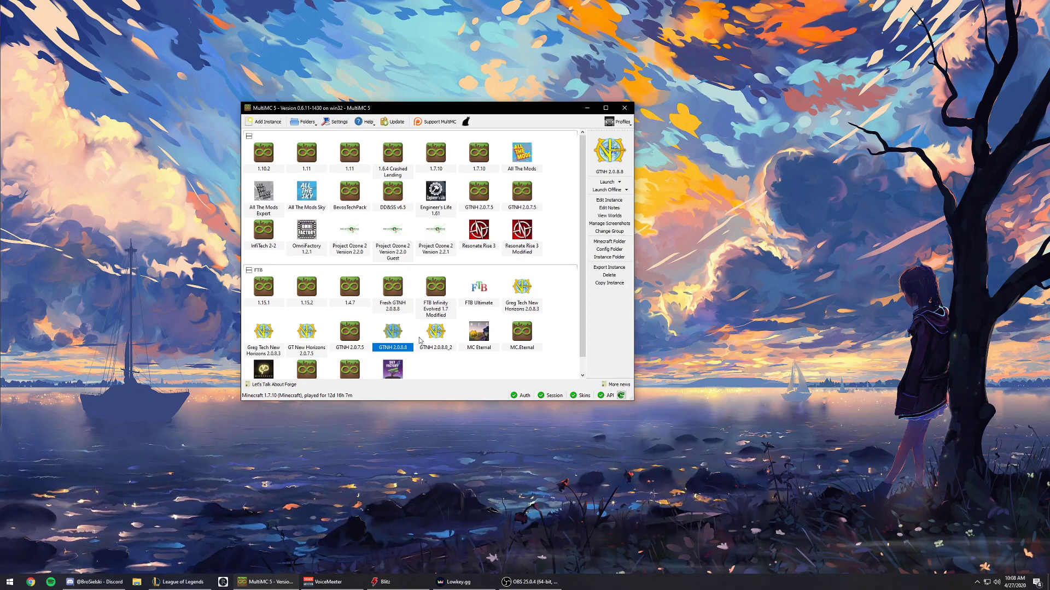
# - Create a vanilla Minecraft 1.7.10 instance named Test GTNH in the FTB group
pyautogui.scroll(-1, 453, 367)
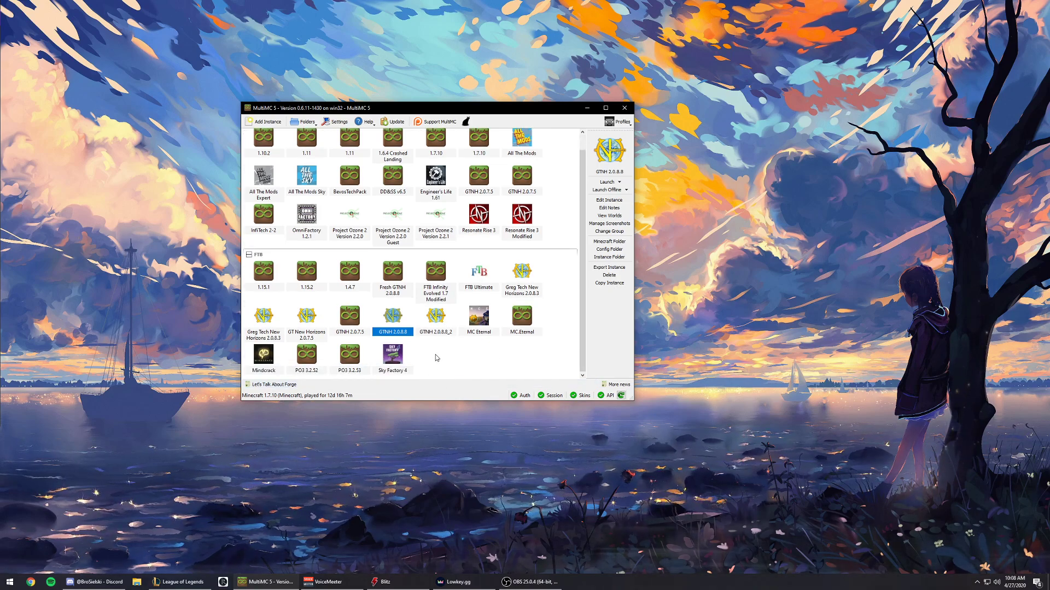
pyautogui.rightClick(437, 358)
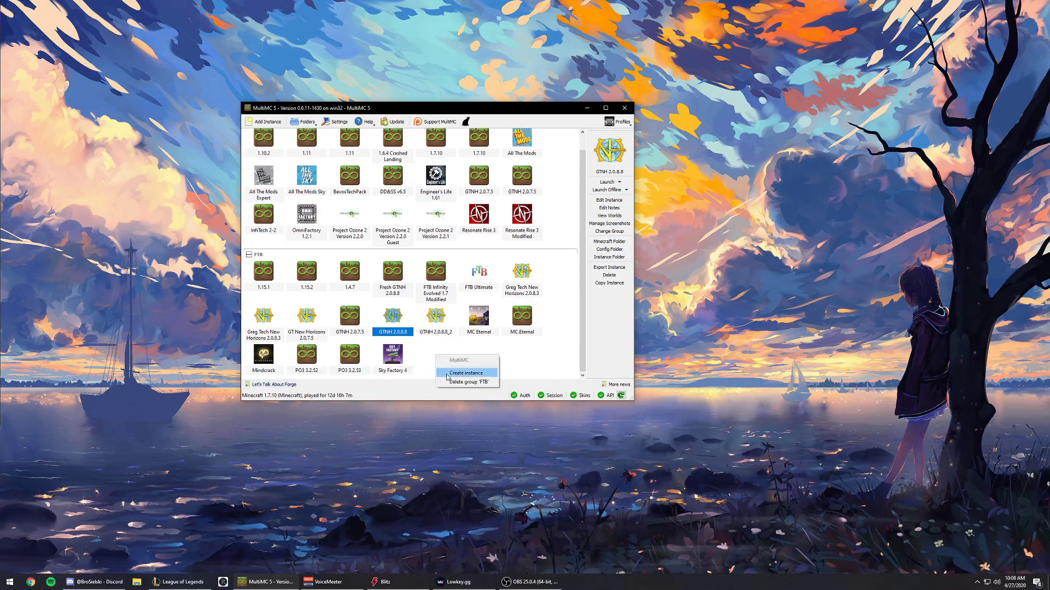
pyautogui.click(257, 118)
pyautogui.moveTo(643, 335); pyautogui.dragTo(359, 150)
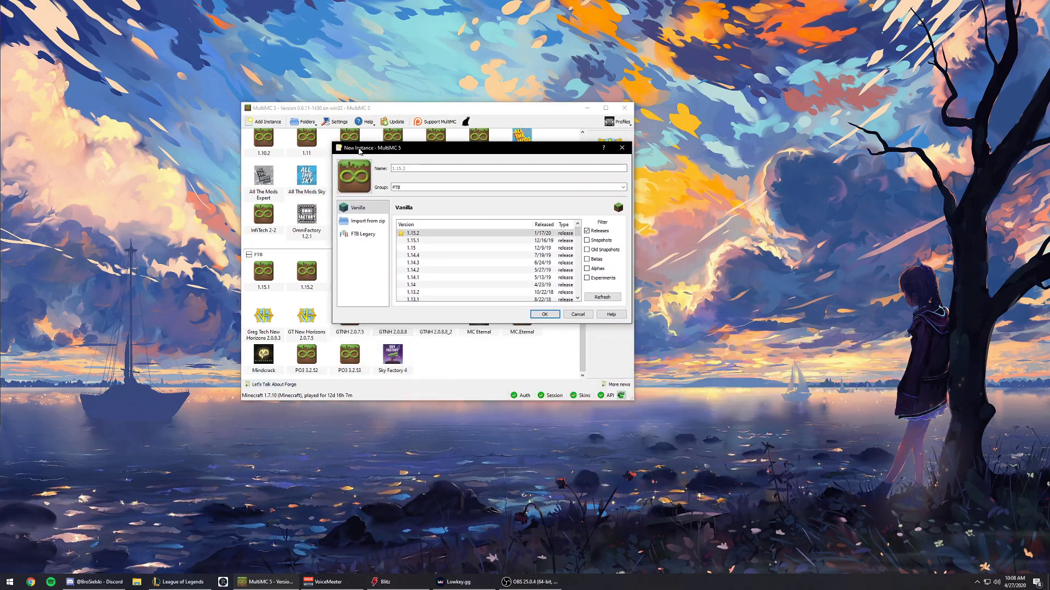
pyautogui.scroll(-5, 438, 260)
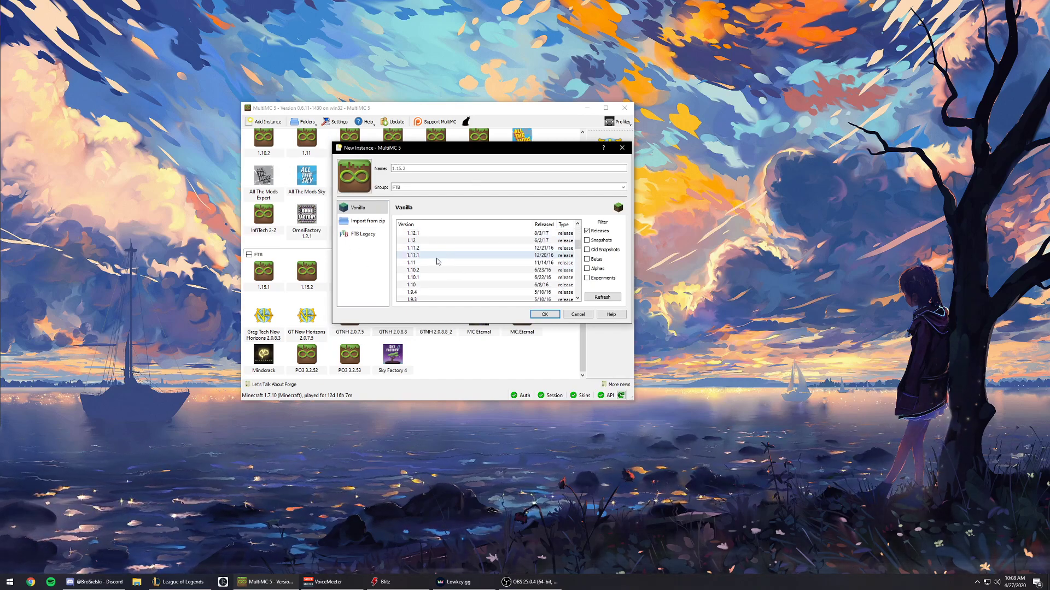
pyautogui.scroll(-6, 421, 238)
pyautogui.click(433, 249)
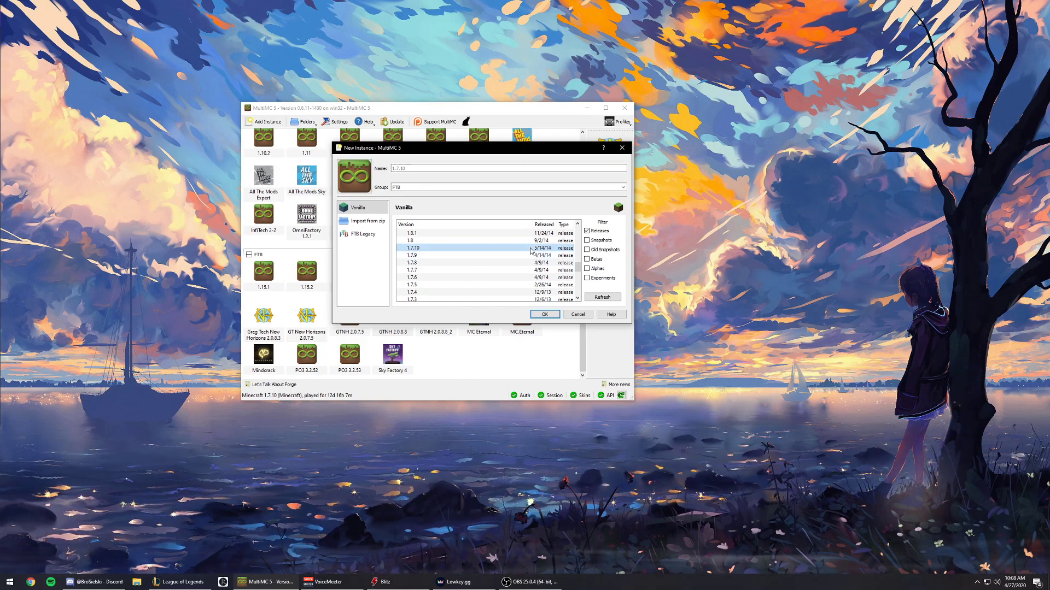
pyautogui.click(395, 168)
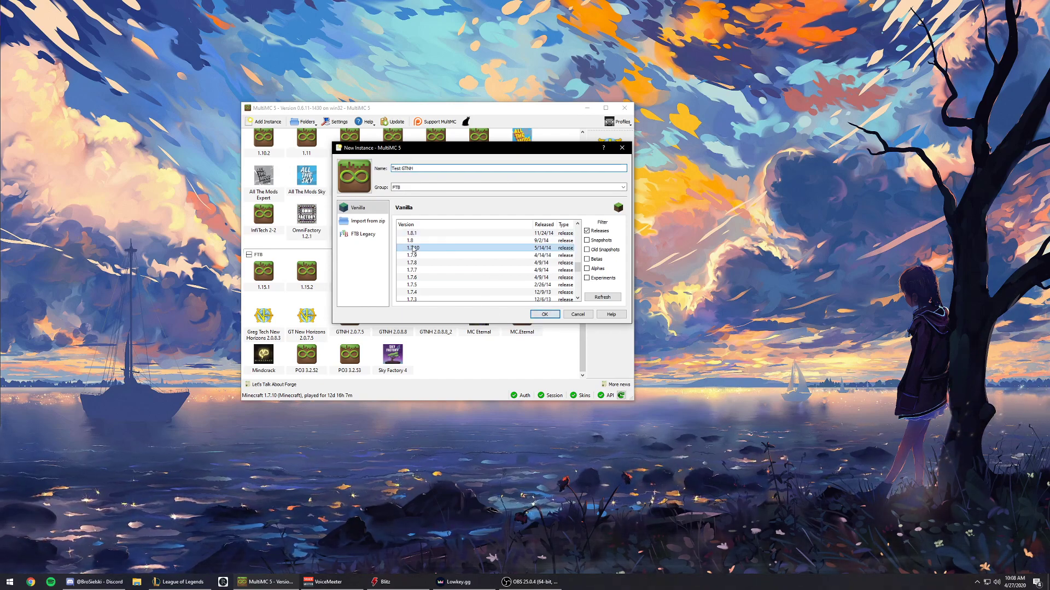
pyautogui.click(547, 315)
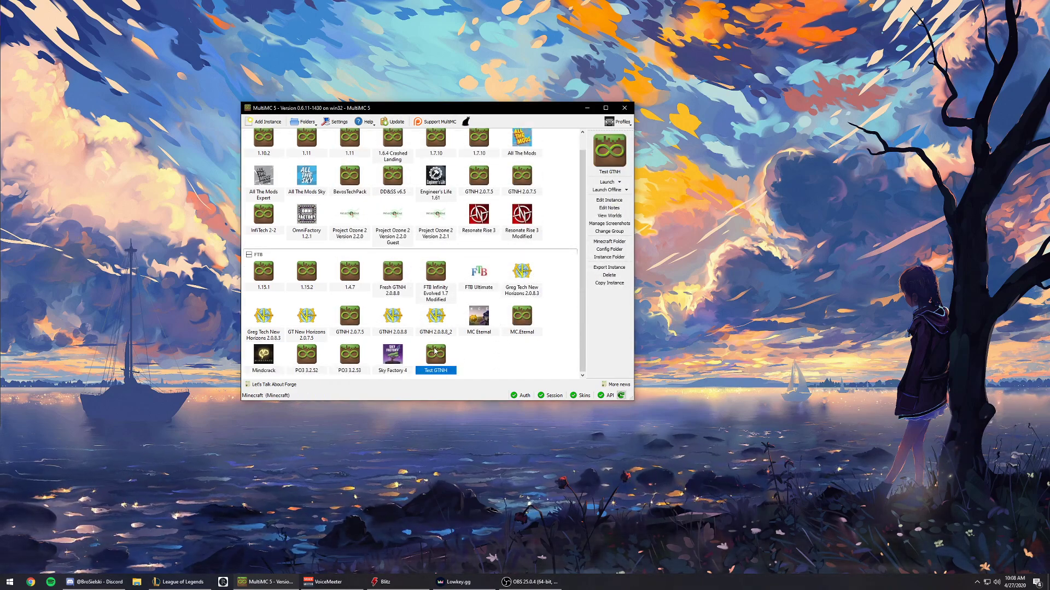
# - Install Forge version 10.13.4.1614 in the Test GTNH instance
pyautogui.click(598, 201)
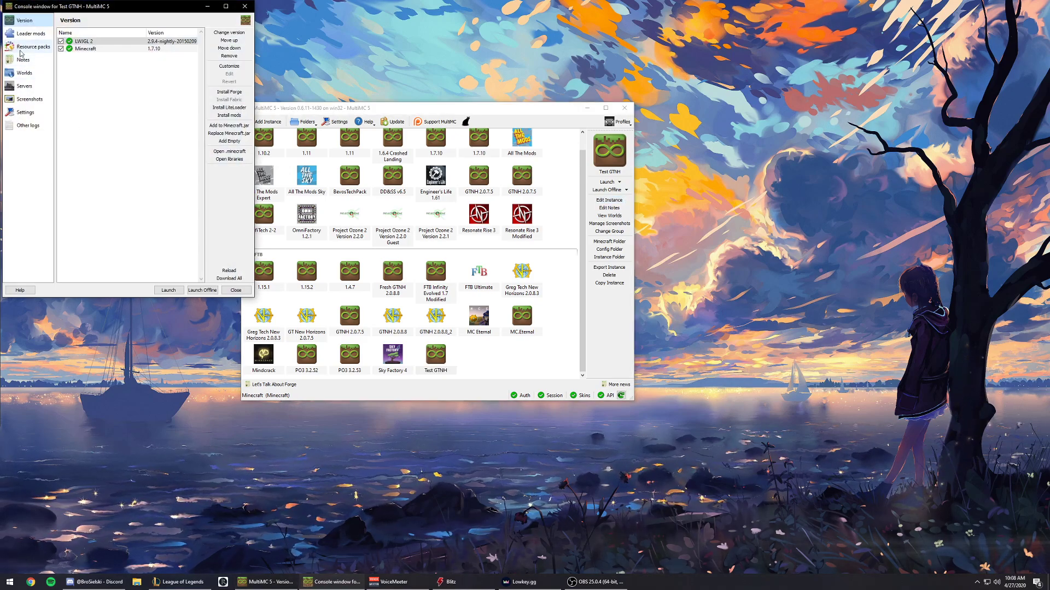
pyautogui.click(220, 93)
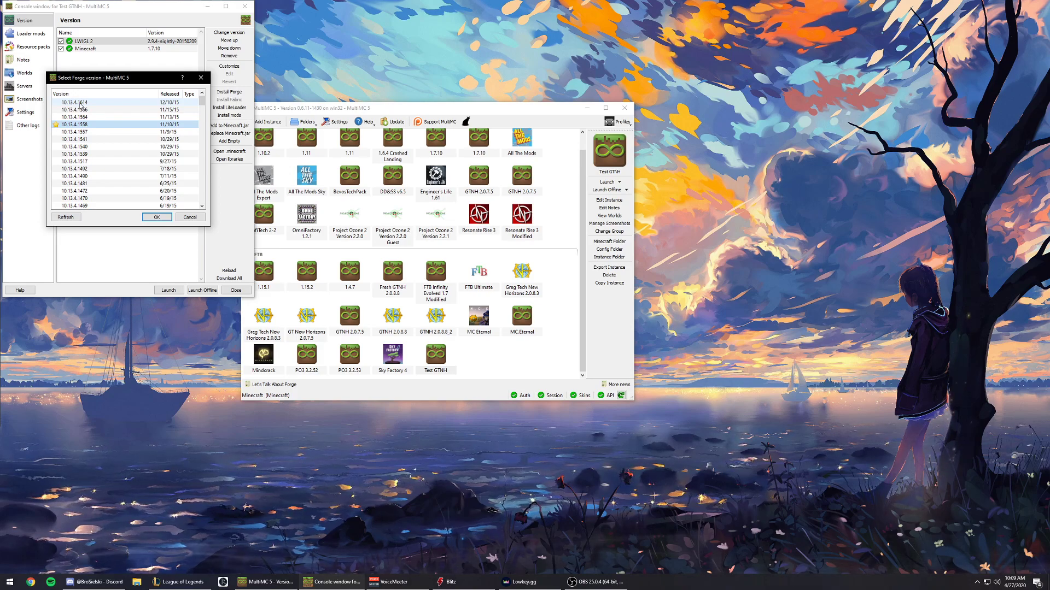
pyautogui.click(86, 103)
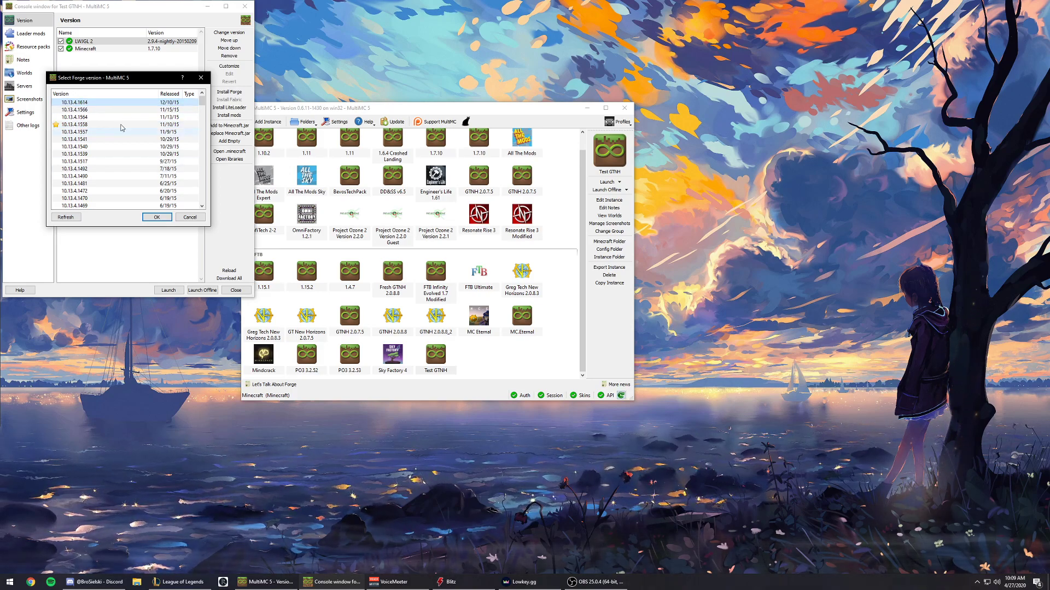
pyautogui.click(157, 218)
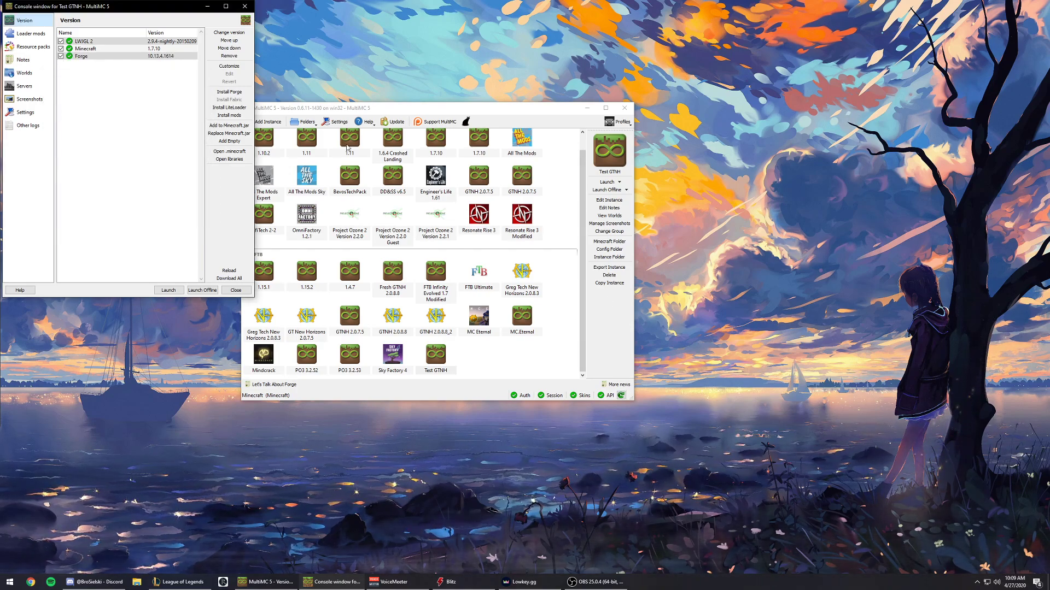
# - In the browser, download the GTNewHorizonsClient-1.7.10-2.0.8.8 zip from the GT New Horizons ClientPacks index into the Downloads folder
pyautogui.moveTo(301, 107); pyautogui.dragTo(307, 90)
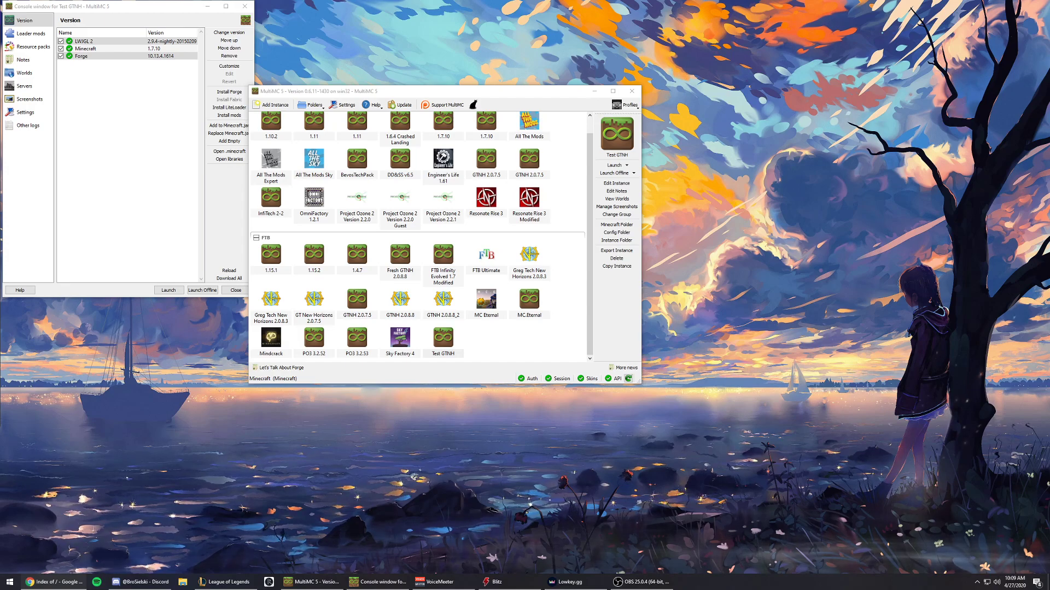
pyautogui.moveTo(1049, 96); pyautogui.dragTo(266, 120)
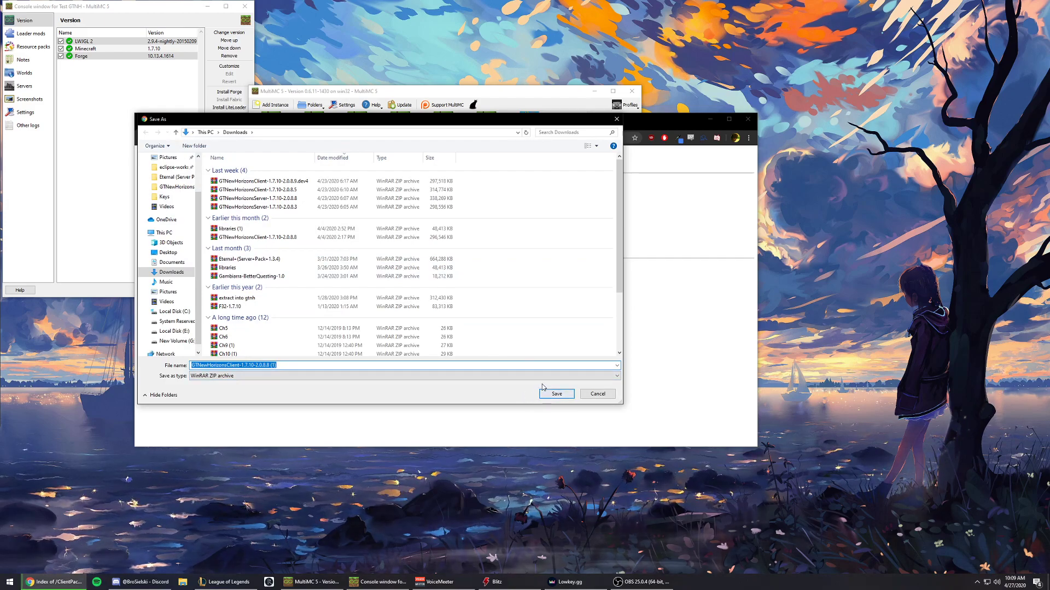
pyautogui.click(544, 393)
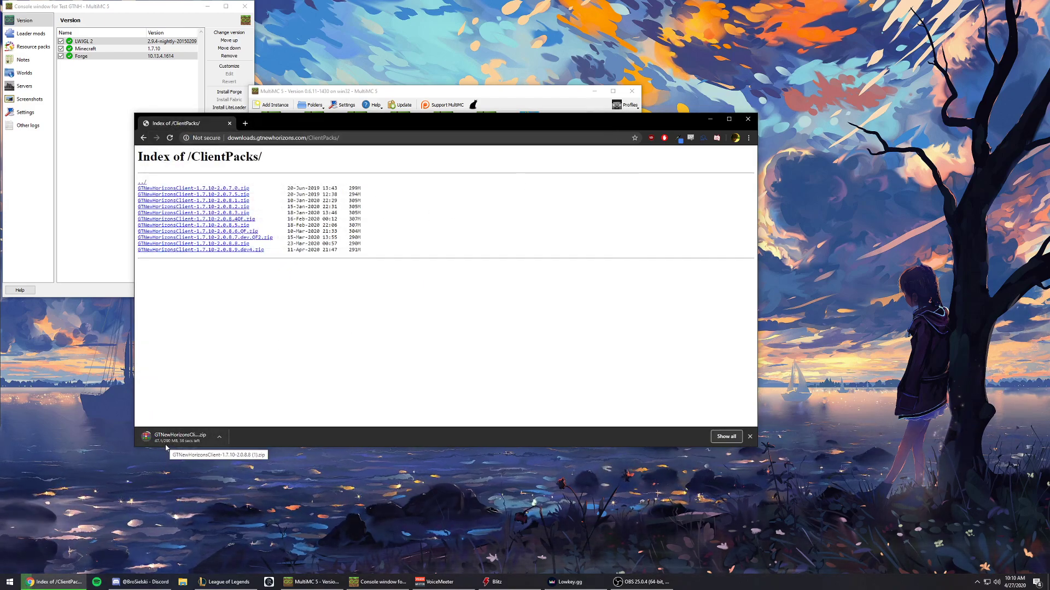
pyautogui.moveTo(284, 127); pyautogui.dragTo(341, 214)
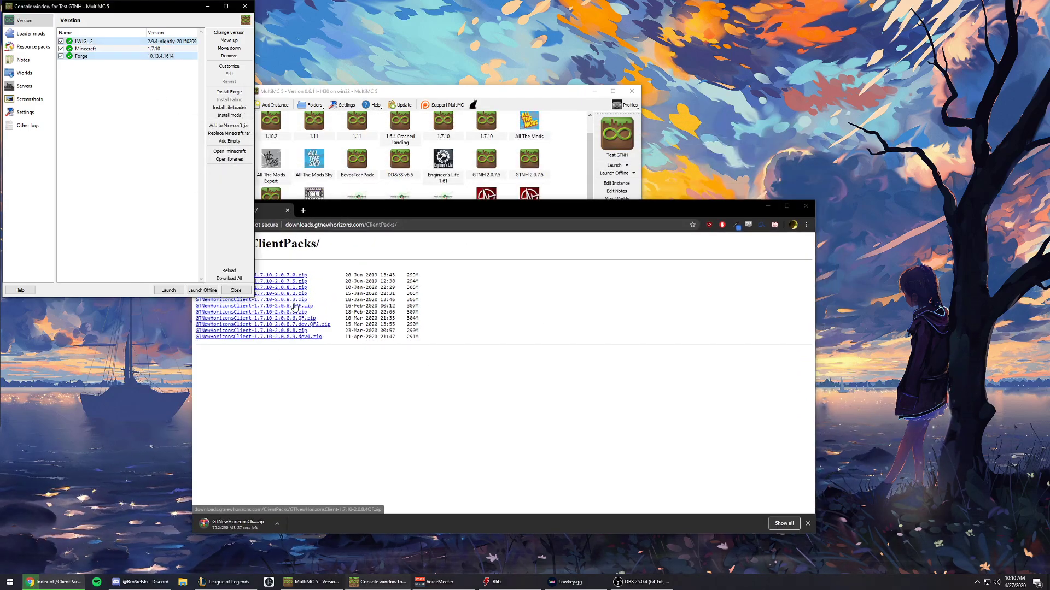
# - Open the Test GTNH instance's .minecraft folder in File Explorer and look over its default subfolders
pyautogui.moveTo(382, 95); pyautogui.dragTo(385, 7)
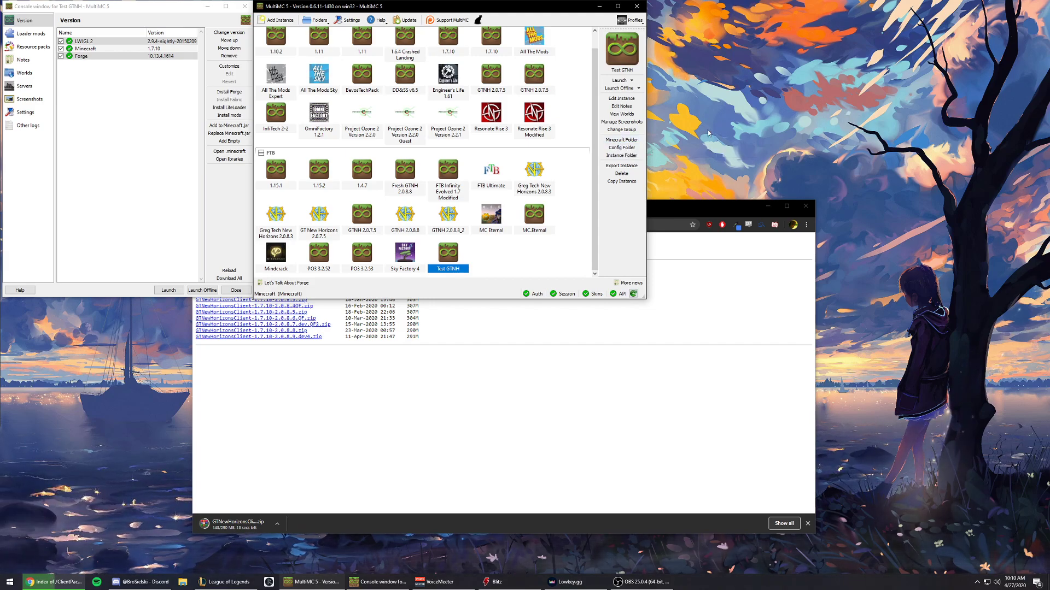
pyautogui.click(609, 145)
pyautogui.moveTo(709, 10); pyautogui.dragTo(346, 156)
pyautogui.moveTo(385, 230); pyautogui.dragTo(406, 310)
pyautogui.moveTo(490, 340); pyautogui.dragTo(477, 240)
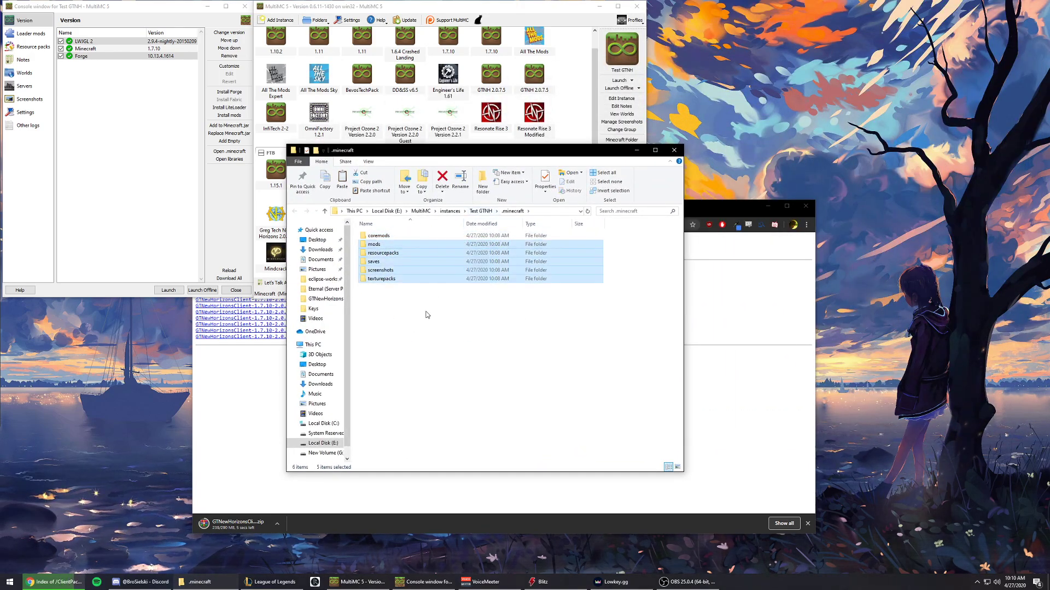
pyautogui.click(430, 342)
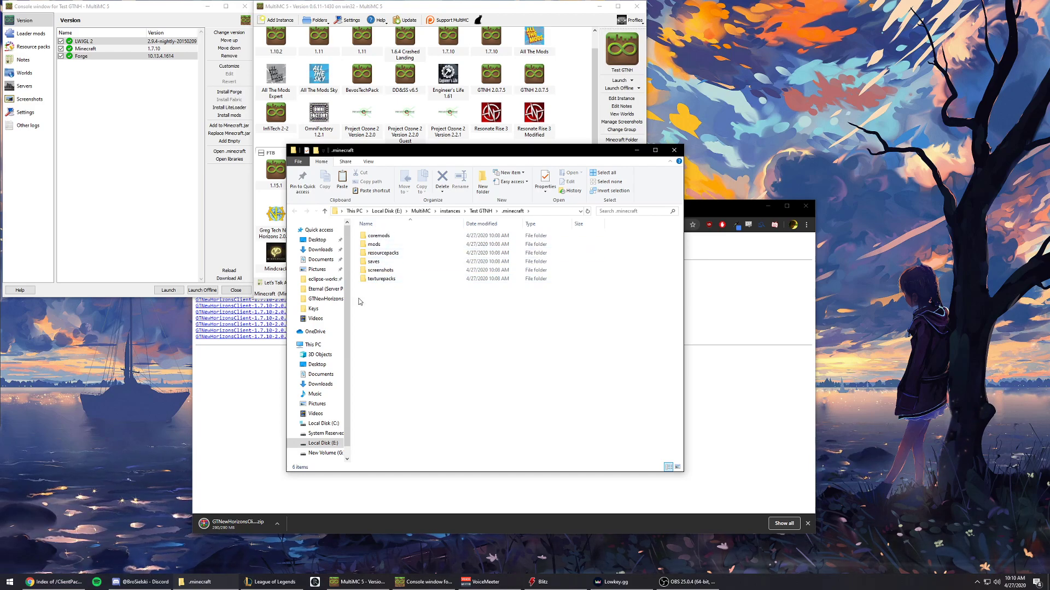
# - Open the downloaded GTNewHorizonsClient archive in WinRAR and extract all its folders and files into the instance's .minecraft folder
pyautogui.click(232, 526)
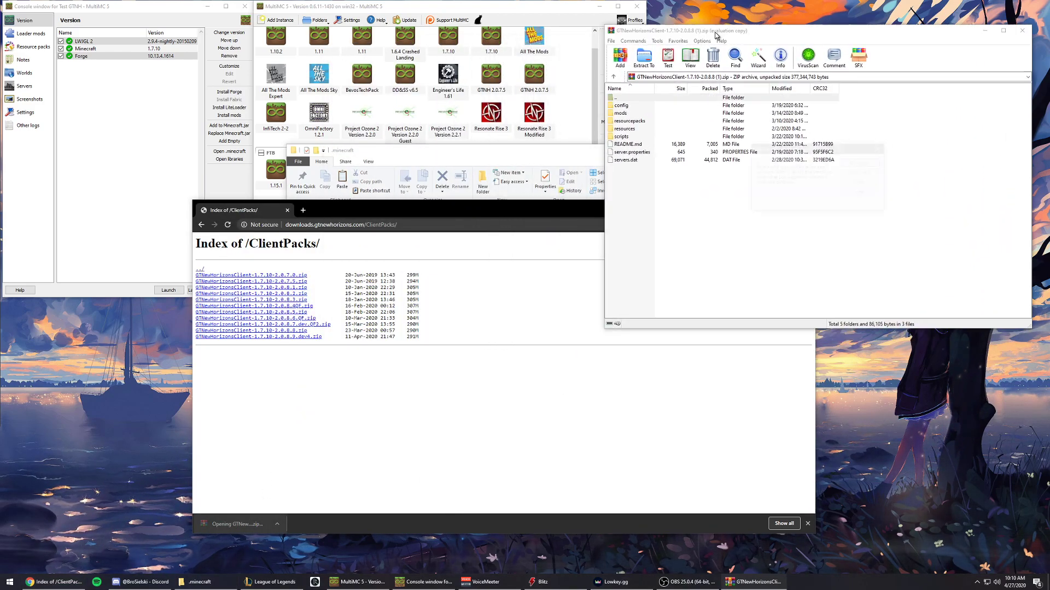
pyautogui.click(848, 185)
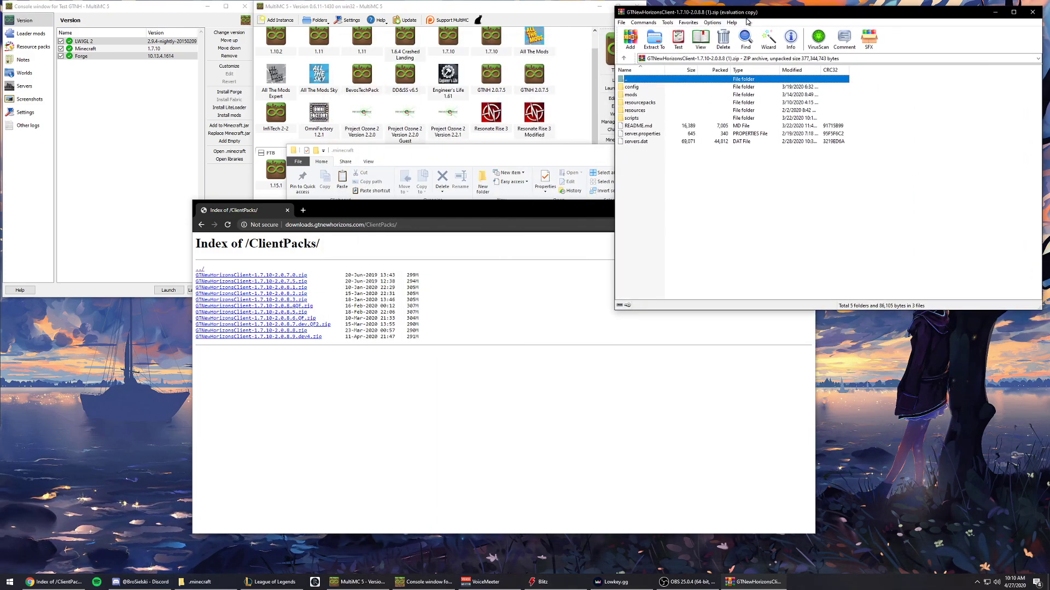
pyautogui.moveTo(416, 150); pyautogui.dragTo(235, 67)
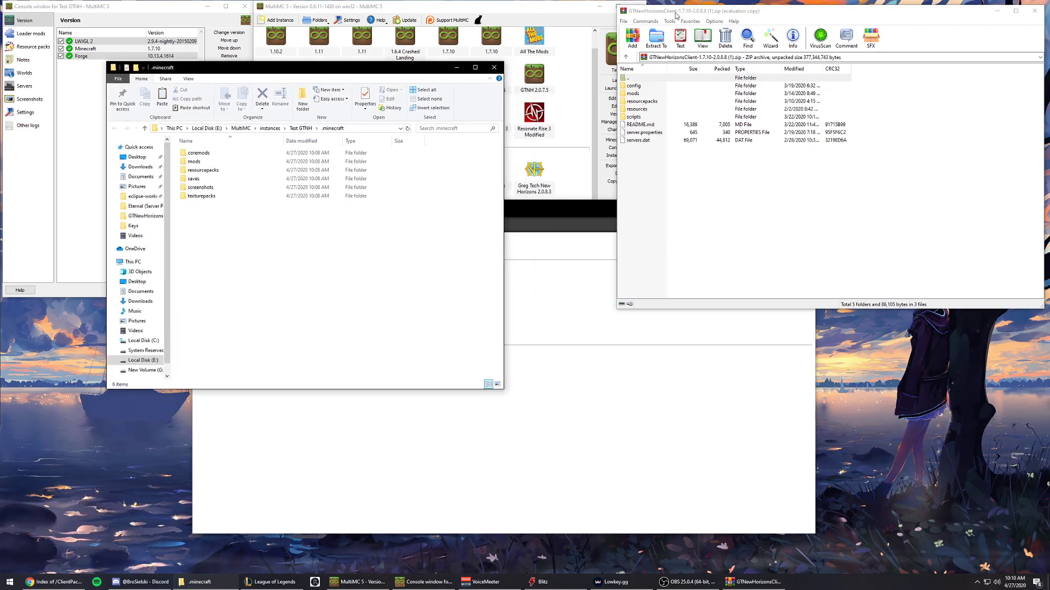
pyautogui.click(636, 181)
pyautogui.hotkey('ctrl', 'a')
pyautogui.moveTo(629, 142); pyautogui.dragTo(244, 242)
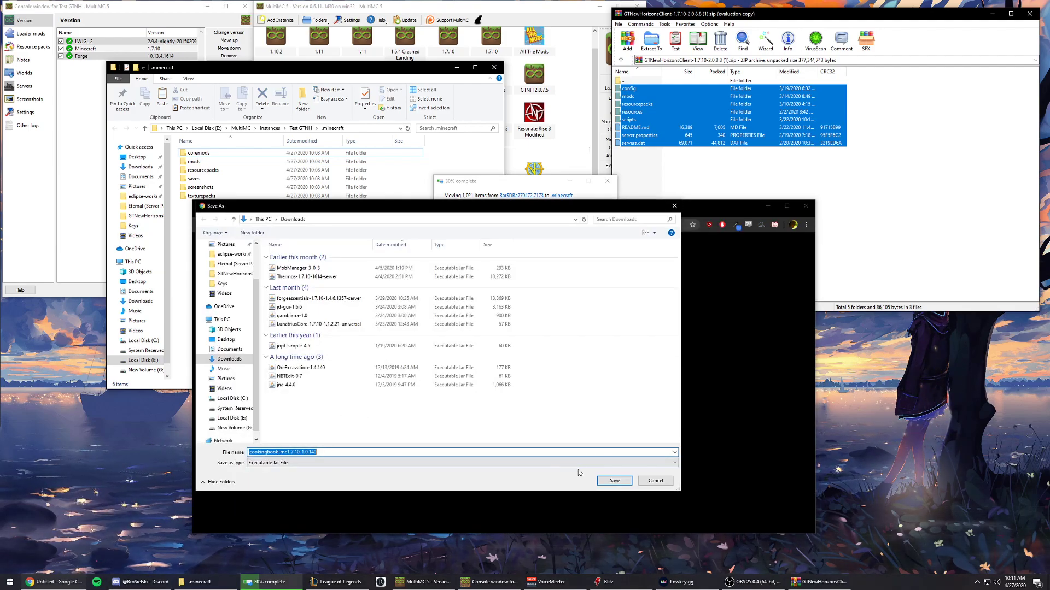
# - Save the cookingbook-mc1.7.10-1.0.140 jar to the Downloads folder and move the browser out of the way
pyautogui.click(614, 481)
pyautogui.moveTo(405, 204); pyautogui.dragTo(662, 160)
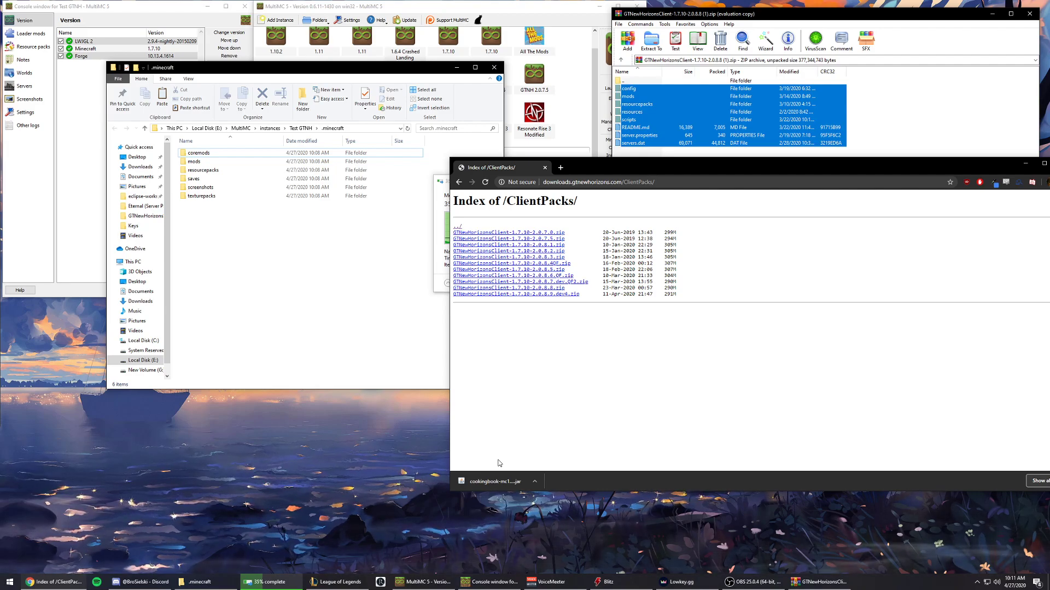
pyautogui.moveTo(703, 172); pyautogui.dragTo(1049, 104)
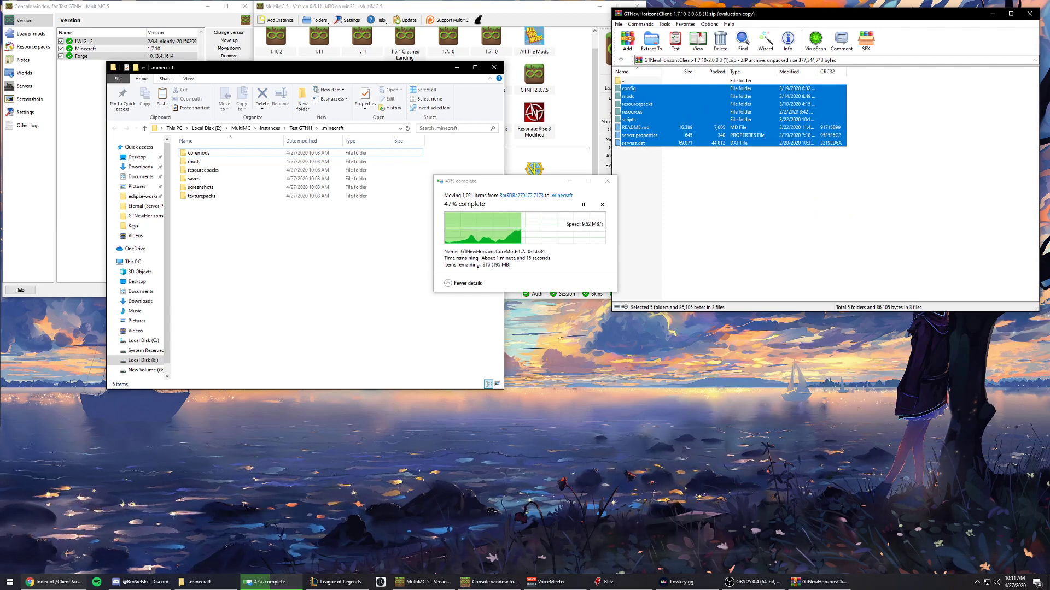
# - Move the cookingbook-mc1.7.10-1.0.140 jar from Downloads into the Test GTNH instance's mods folder and close the .minecraft window
pyautogui.moveTo(413, 82); pyautogui.dragTo(708, 192)
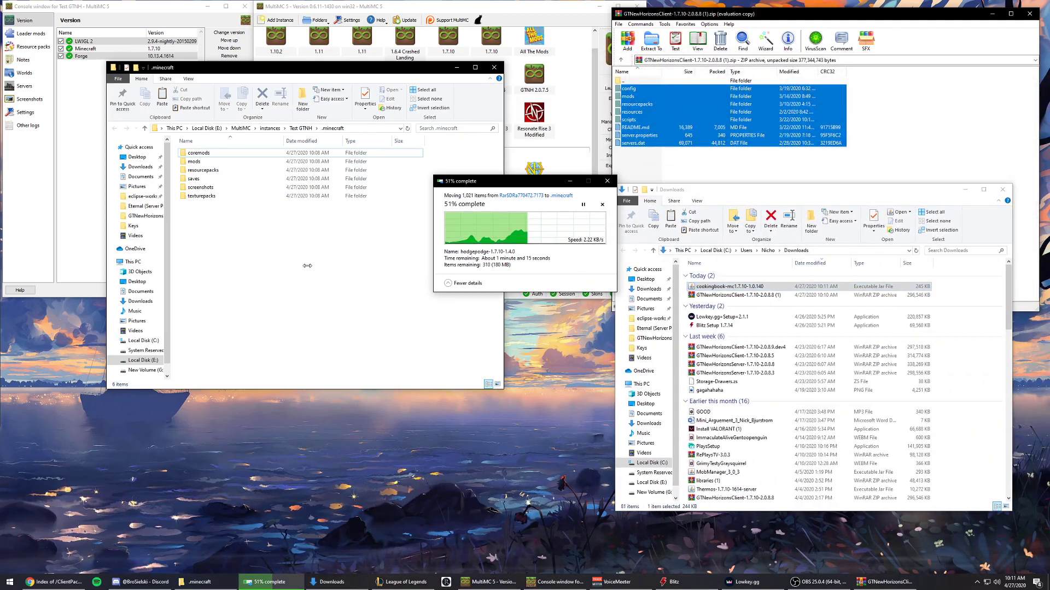
pyautogui.click(699, 289)
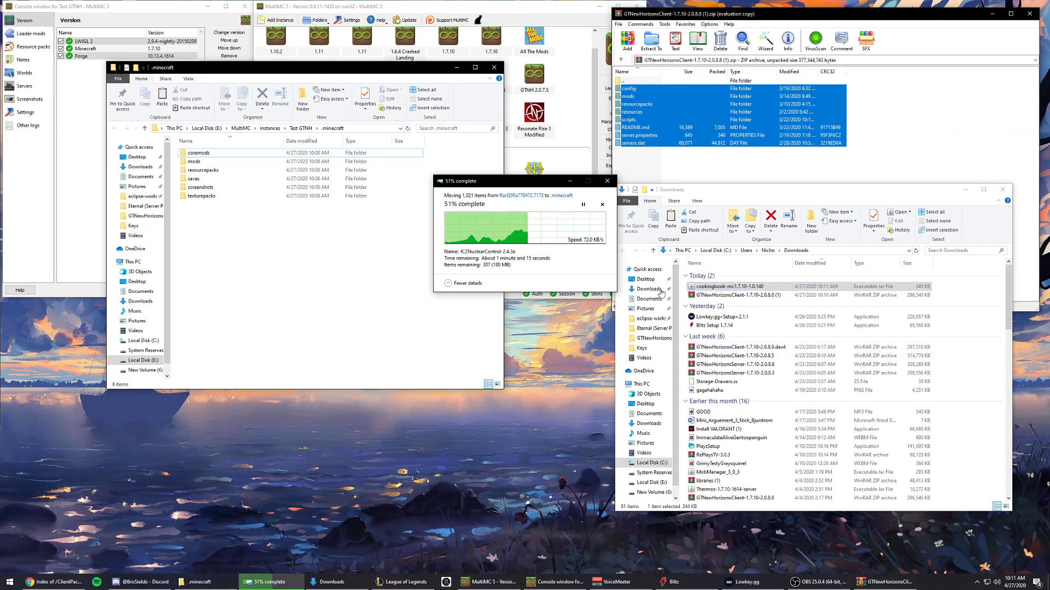
pyautogui.click(528, 217)
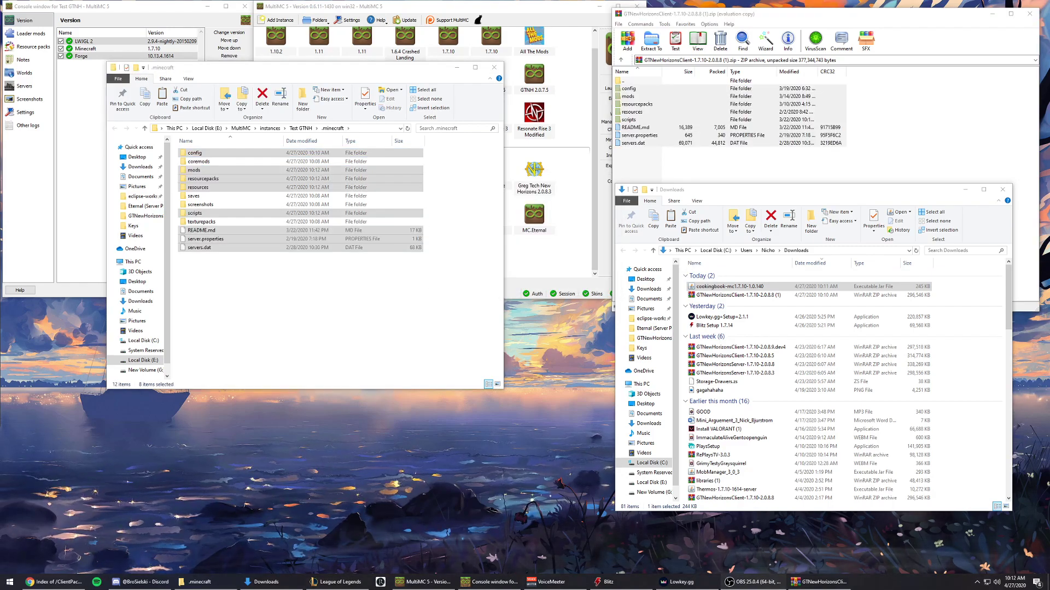
pyautogui.click(229, 269)
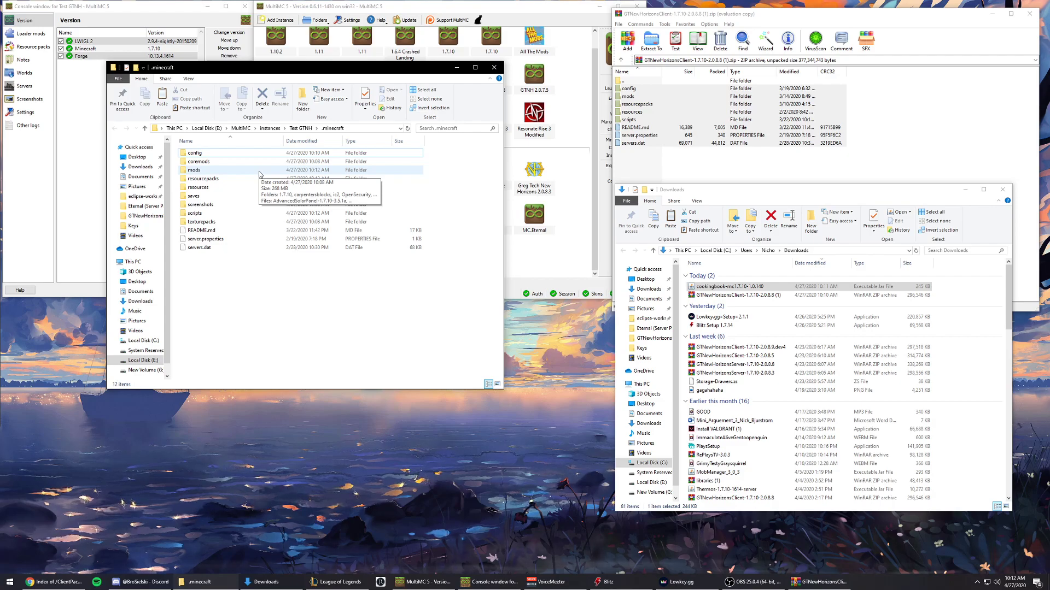
pyautogui.moveTo(249, 76); pyautogui.dragTo(316, 101)
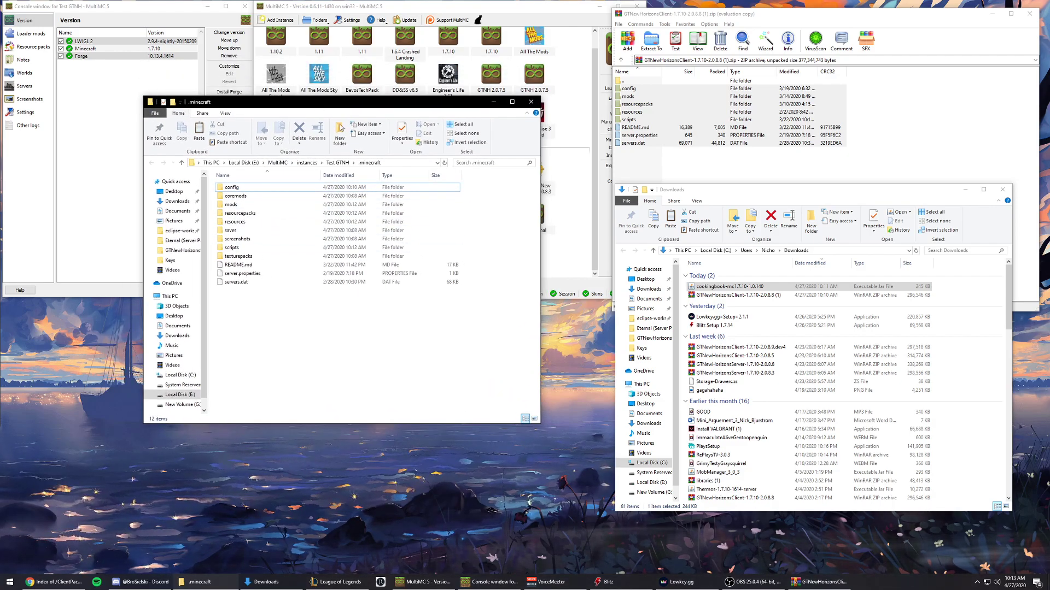
pyautogui.click(711, 285)
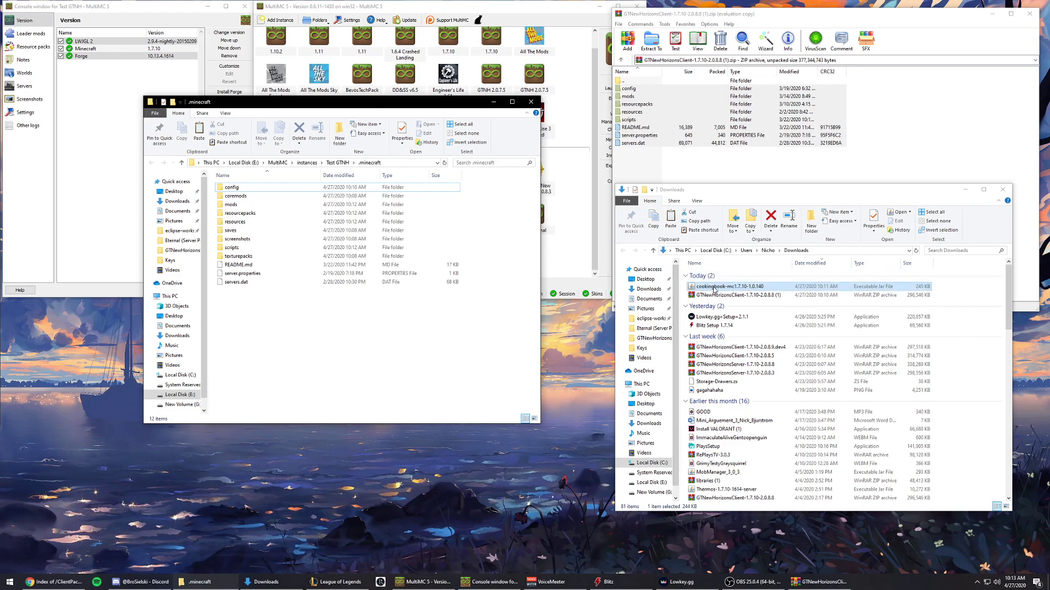
pyautogui.moveTo(715, 290); pyautogui.dragTo(266, 209)
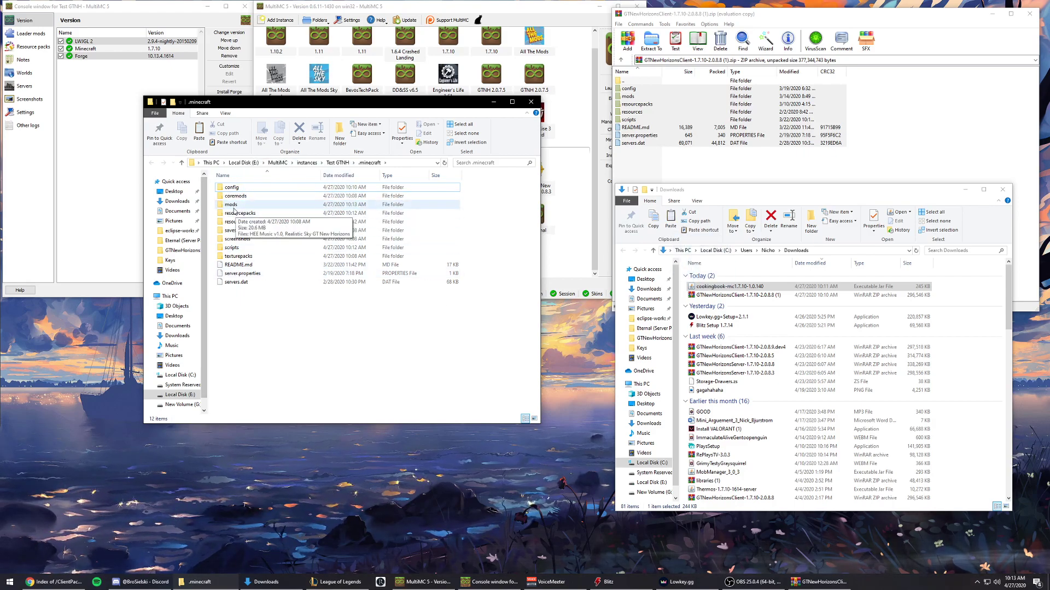
pyautogui.moveTo(416, 106); pyautogui.dragTo(337, 184)
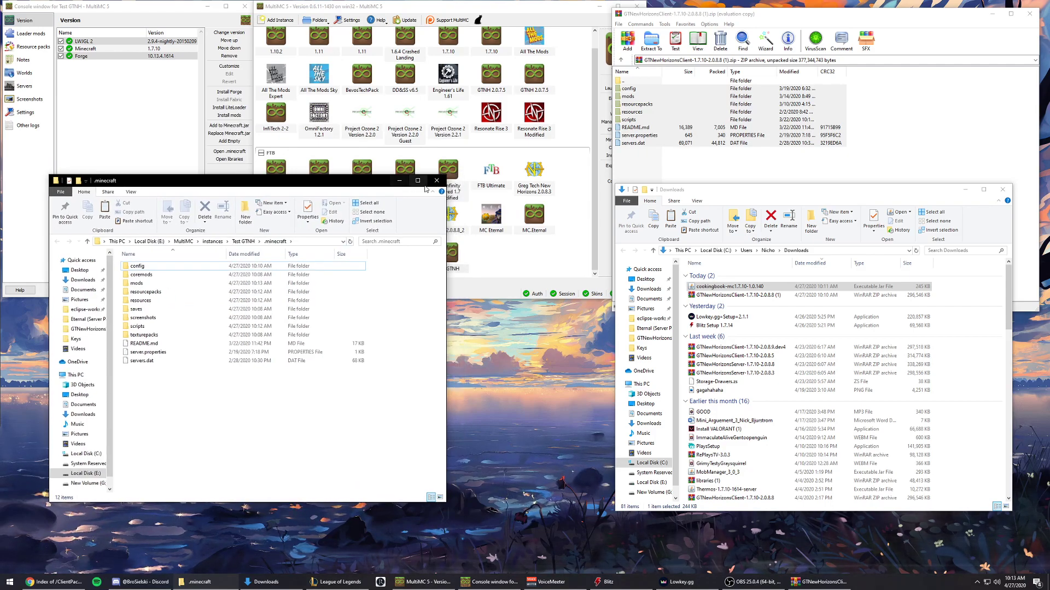
pyautogui.click(452, 179)
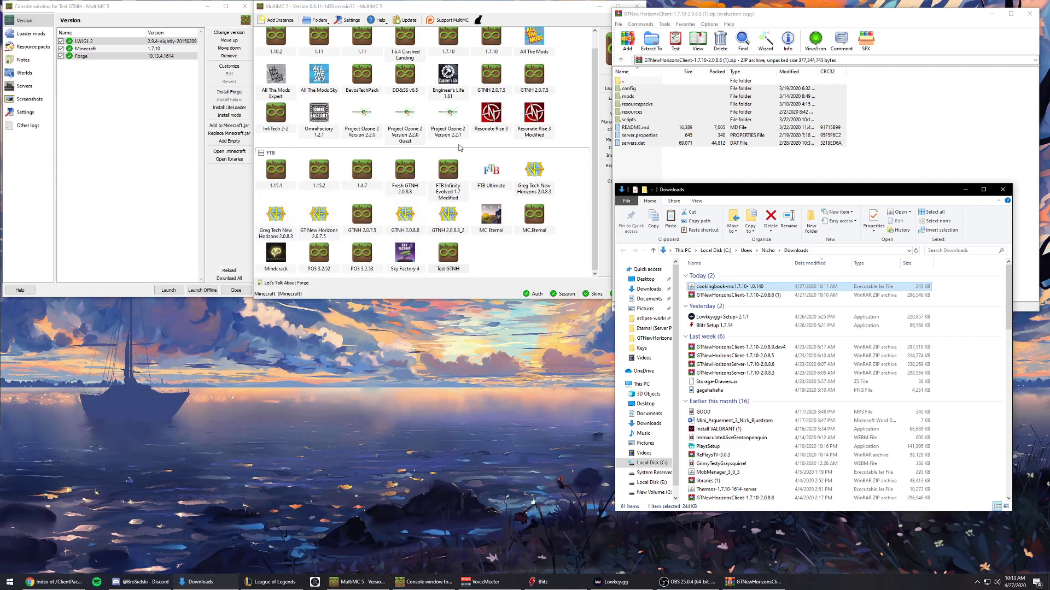
# - Launch the Test GTNH instance, browse the GTNH servers in the multiplayer list, and return to the main menu
pyautogui.doubleClick(446, 257)
pyautogui.press('Return')
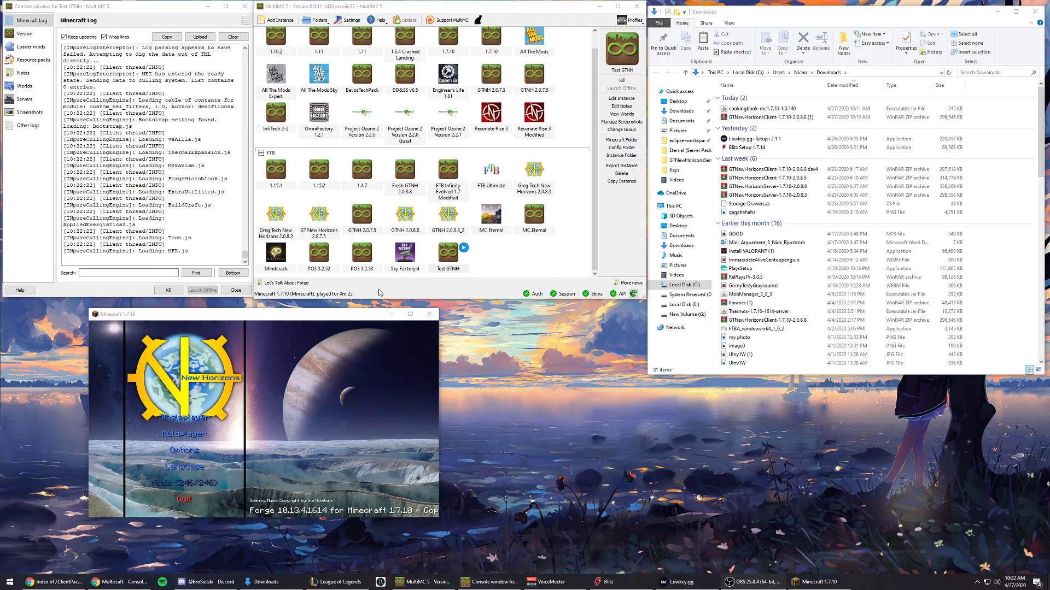
pyautogui.click(184, 434)
pyautogui.scroll(-5, 186, 445)
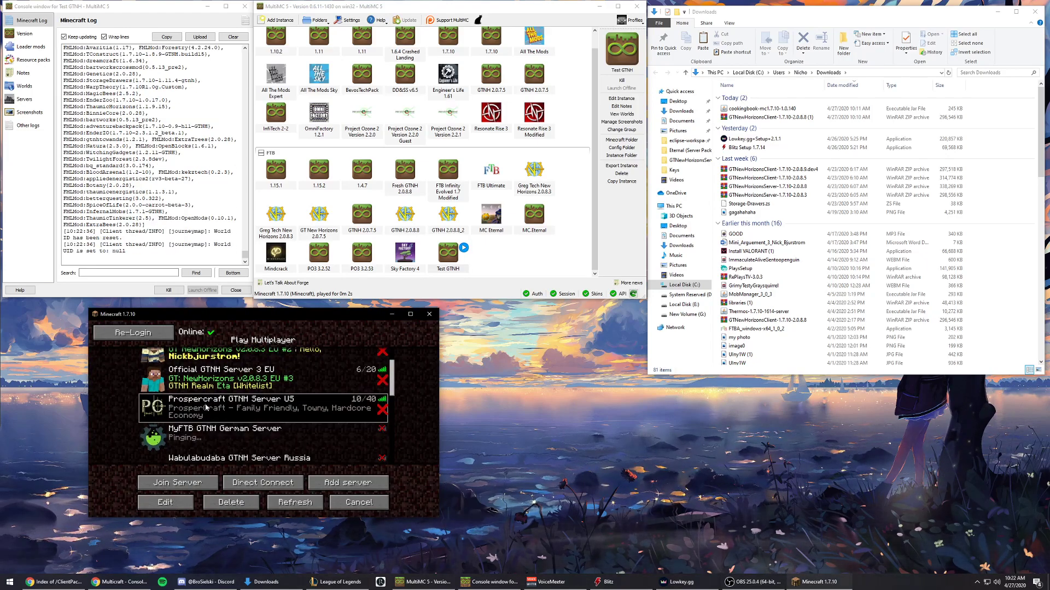
pyautogui.click(248, 411)
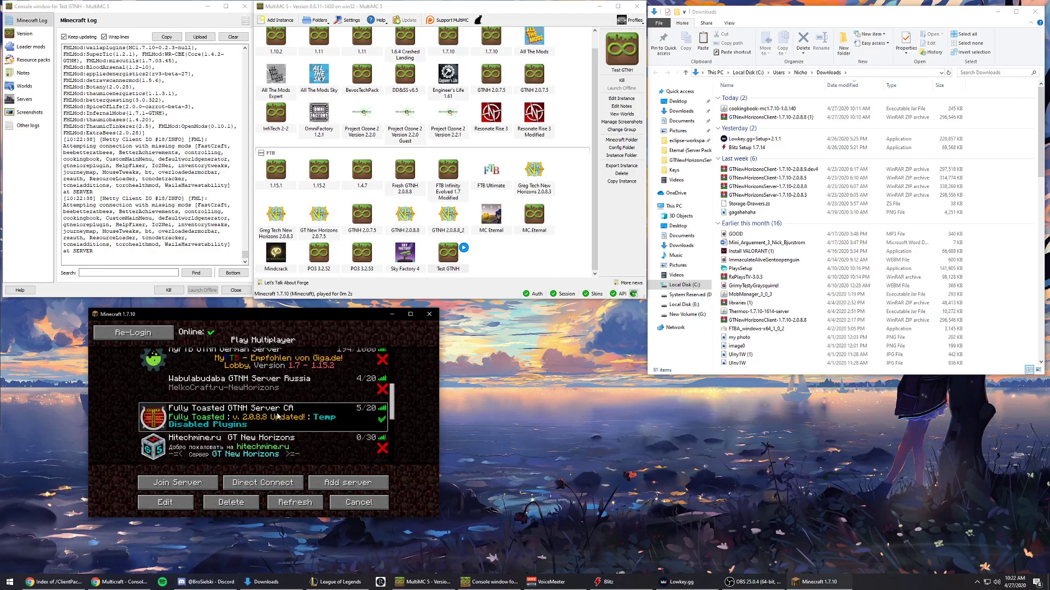
pyautogui.scroll(-1, 278, 417)
pyautogui.click(340, 502)
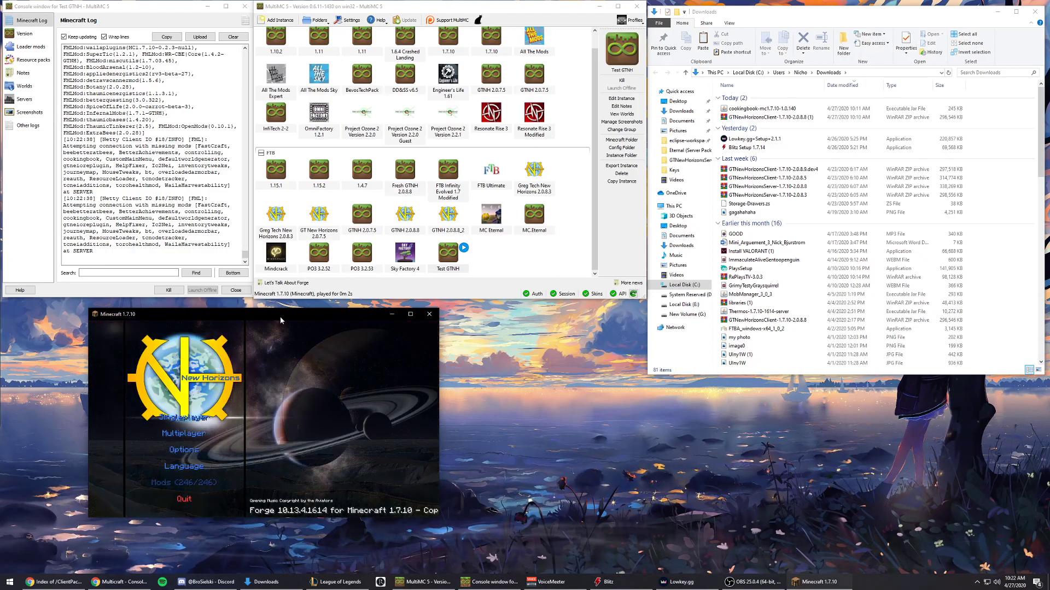
# - In MultiMC's global Java settings, set the maximum memory allocation to 12600 MB
pyautogui.moveTo(280, 316); pyautogui.dragTo(338, 313)
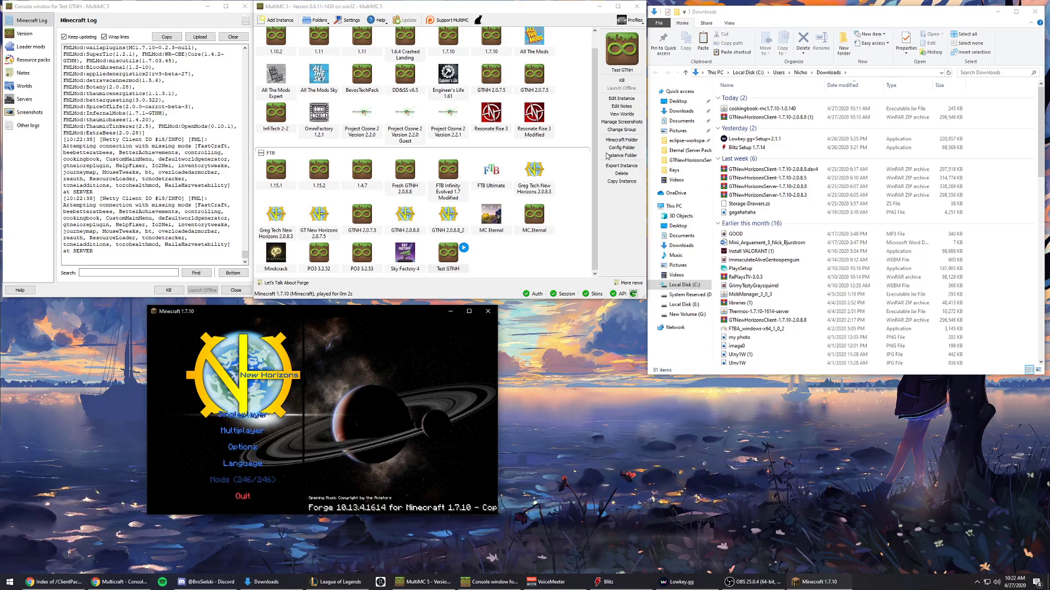
pyautogui.click(617, 211)
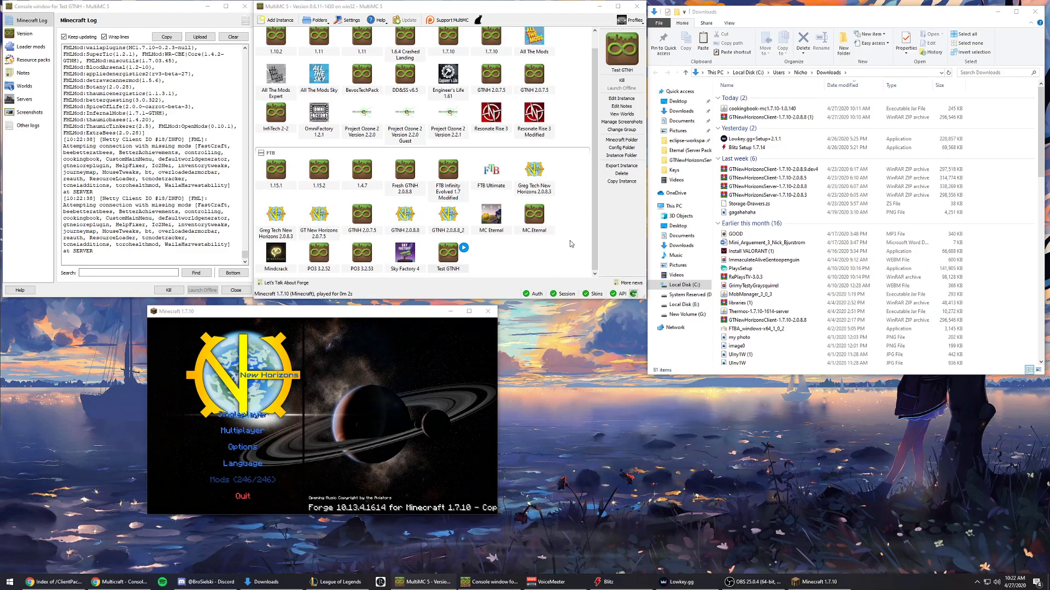
pyautogui.click(608, 84)
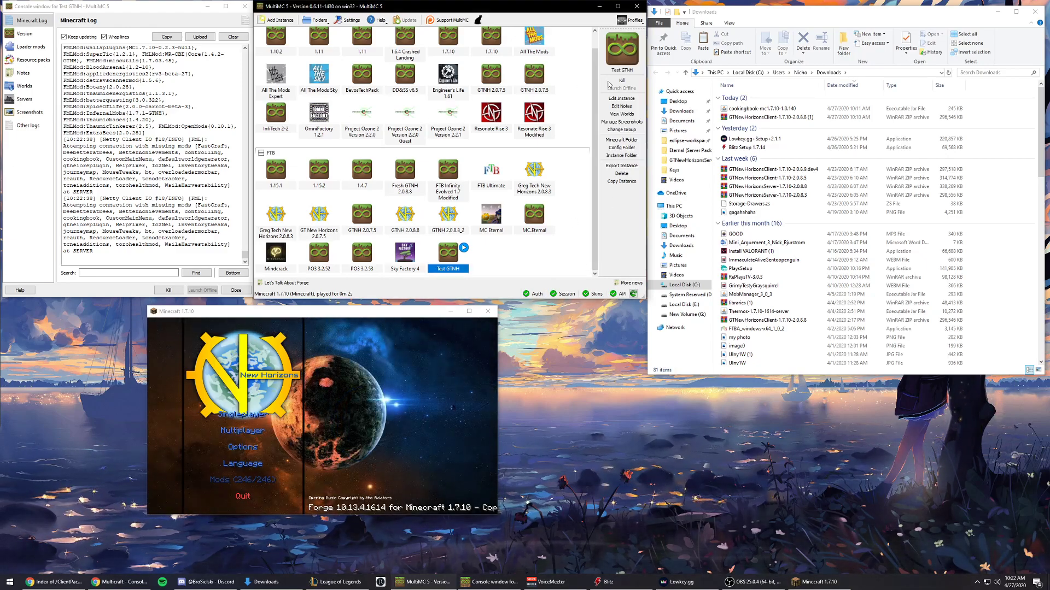
pyautogui.click(348, 21)
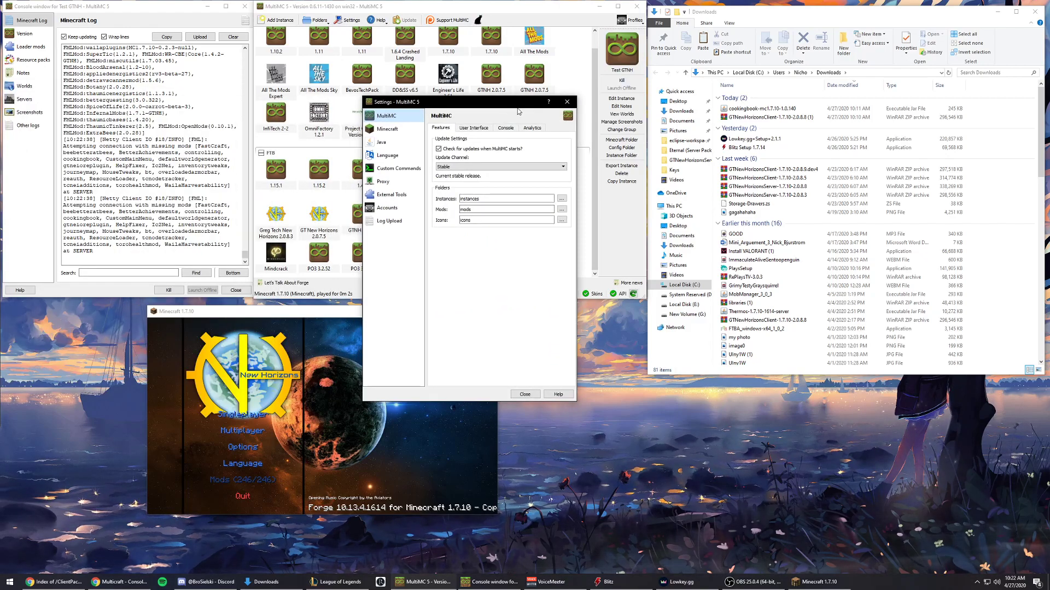
pyautogui.click(401, 140)
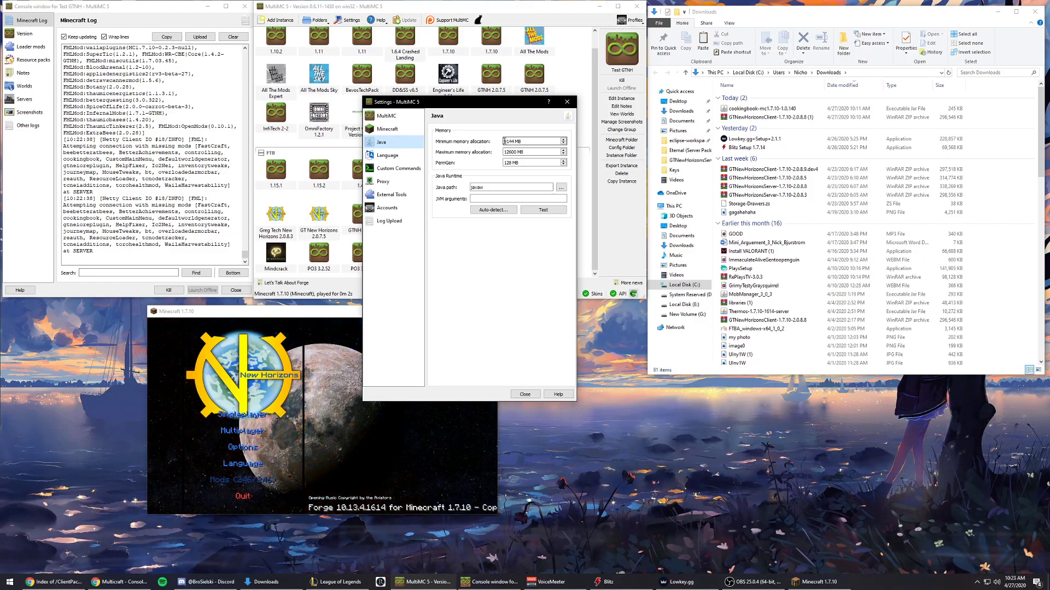
pyautogui.click(519, 151)
pyautogui.write('12600')
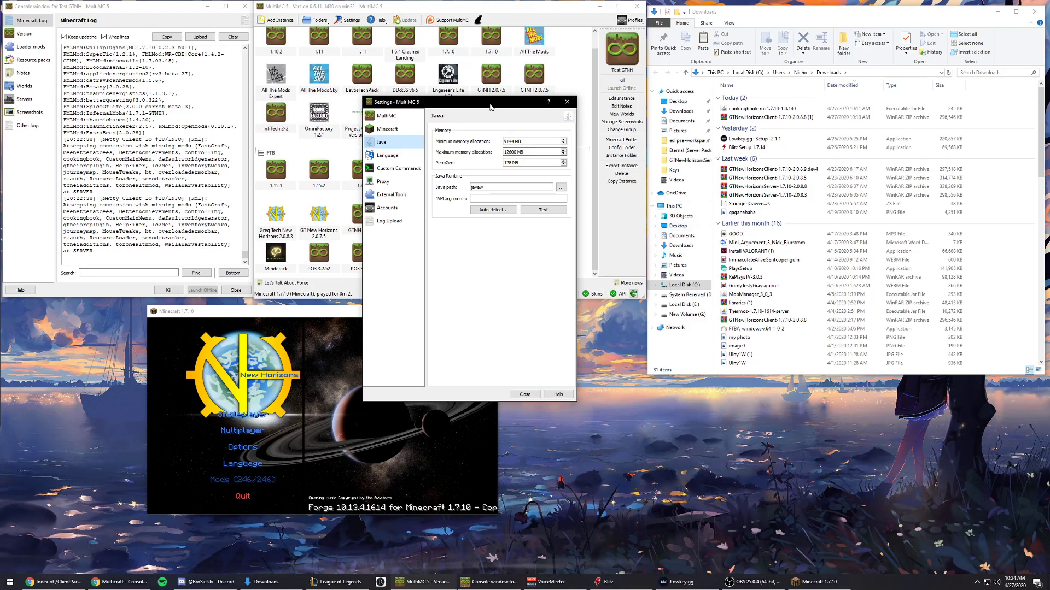
# - Auto-detect the installed Java versions and use the 64-bit 1.8.0_251 javaw entry as the Java path
pyautogui.moveTo(490, 107); pyautogui.dragTo(476, 100)
pyautogui.click(461, 190)
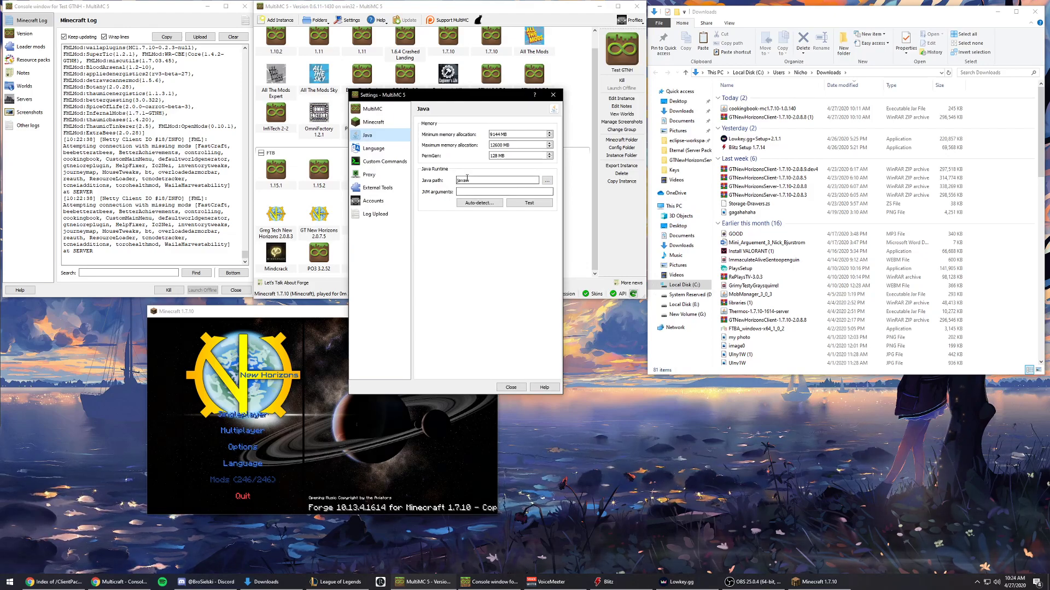
pyautogui.click(470, 203)
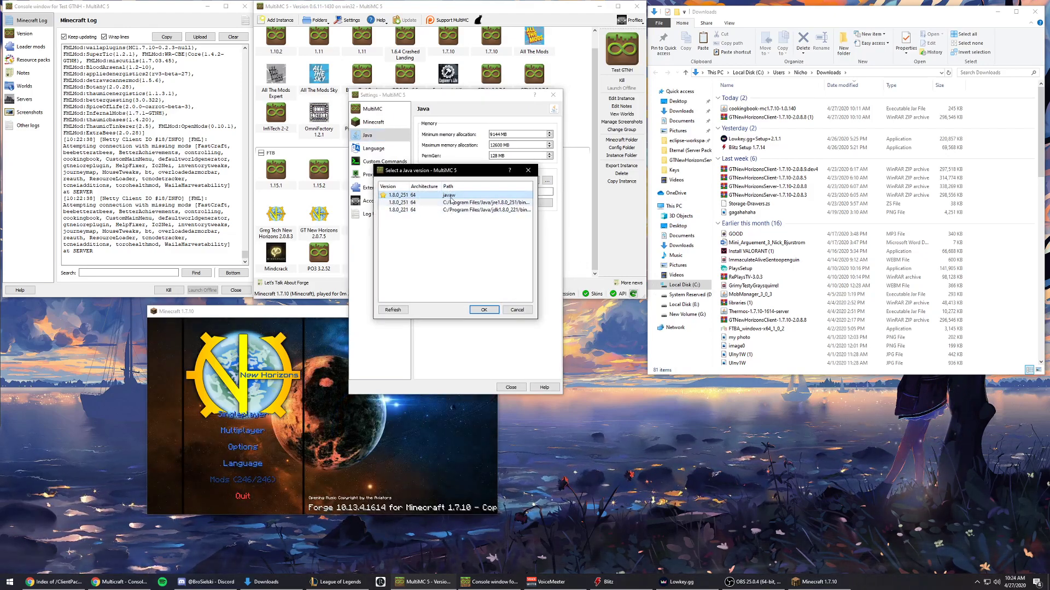
pyautogui.click(478, 310)
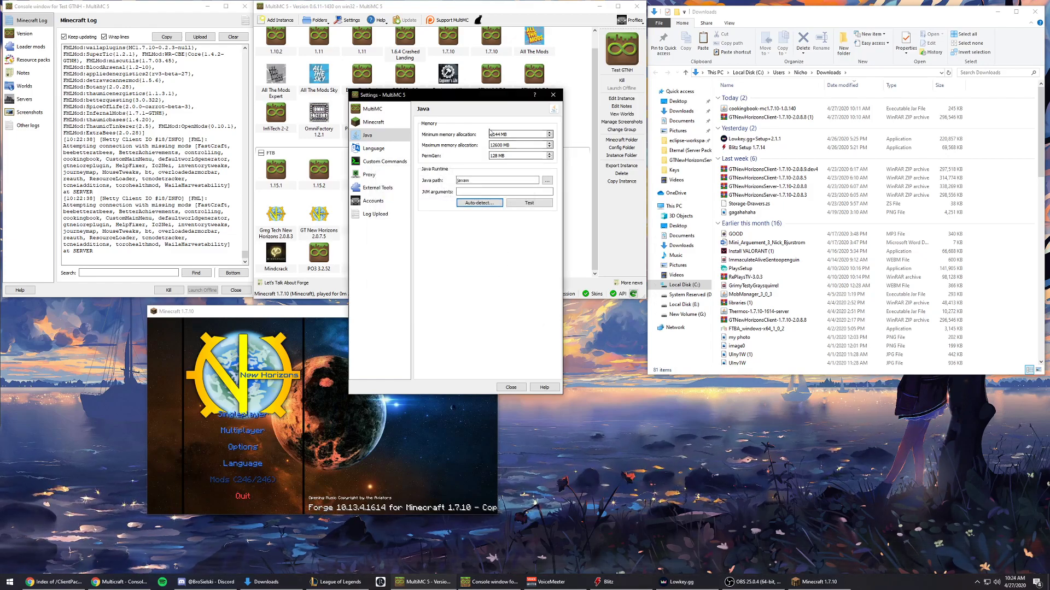
pyautogui.moveTo(530, 101); pyautogui.dragTo(656, 199)
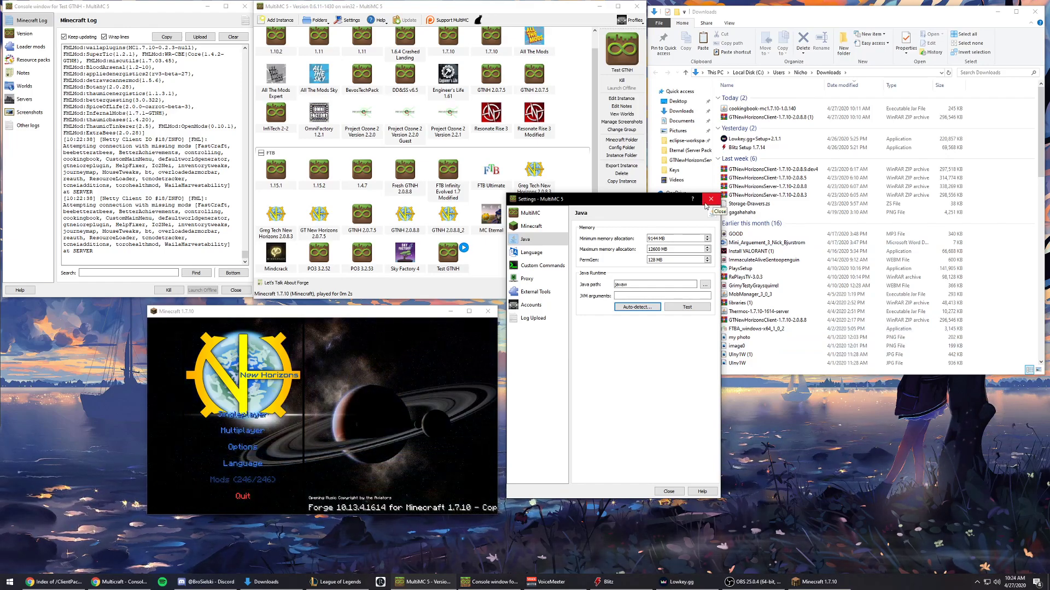
pyautogui.moveTo(670, 199); pyautogui.dragTo(664, 273)
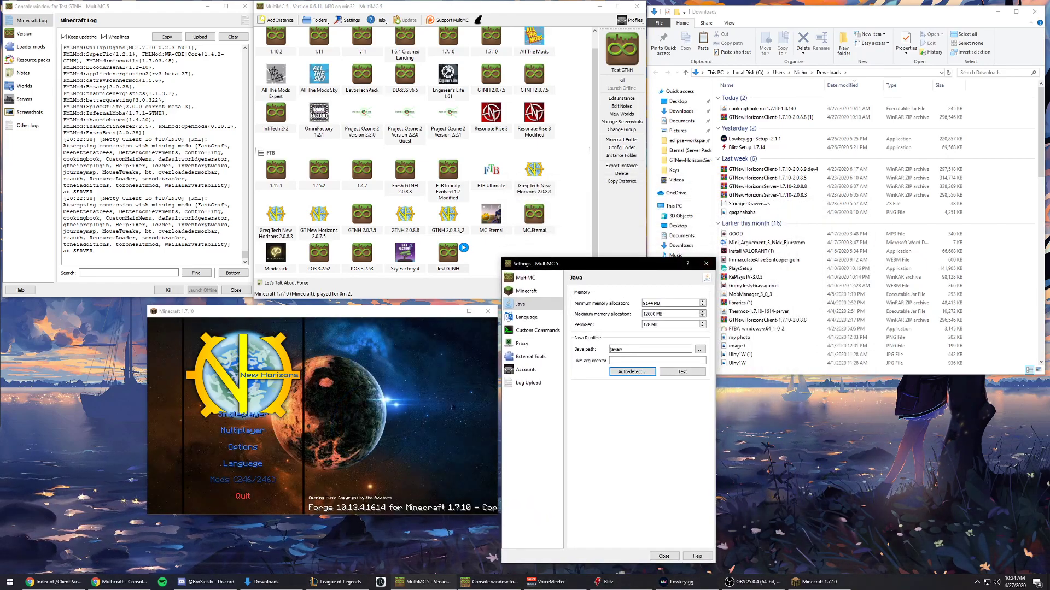
pyautogui.moveTo(649, 259); pyautogui.dragTo(630, 314)
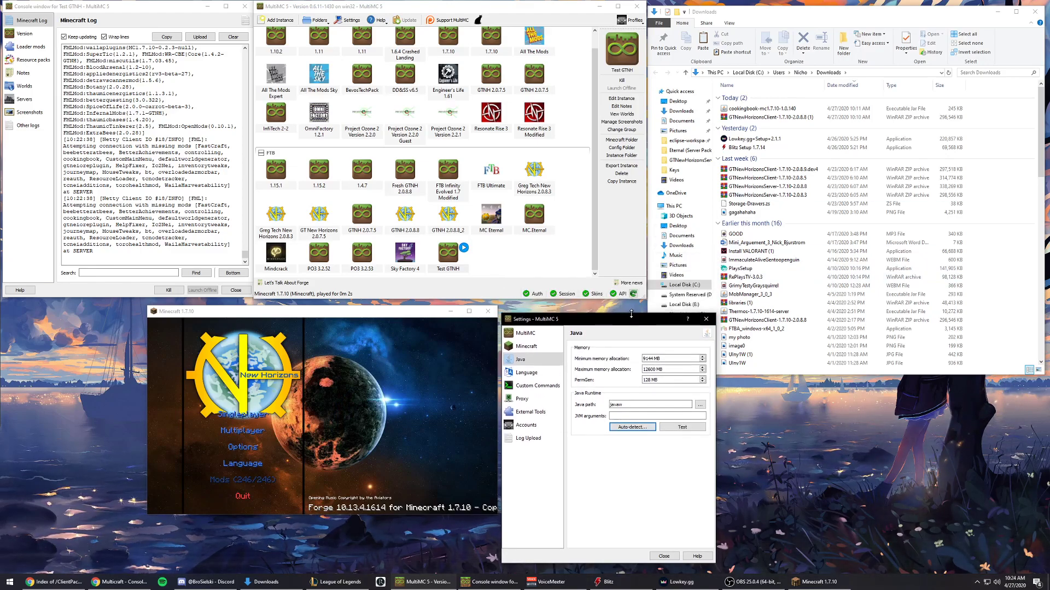